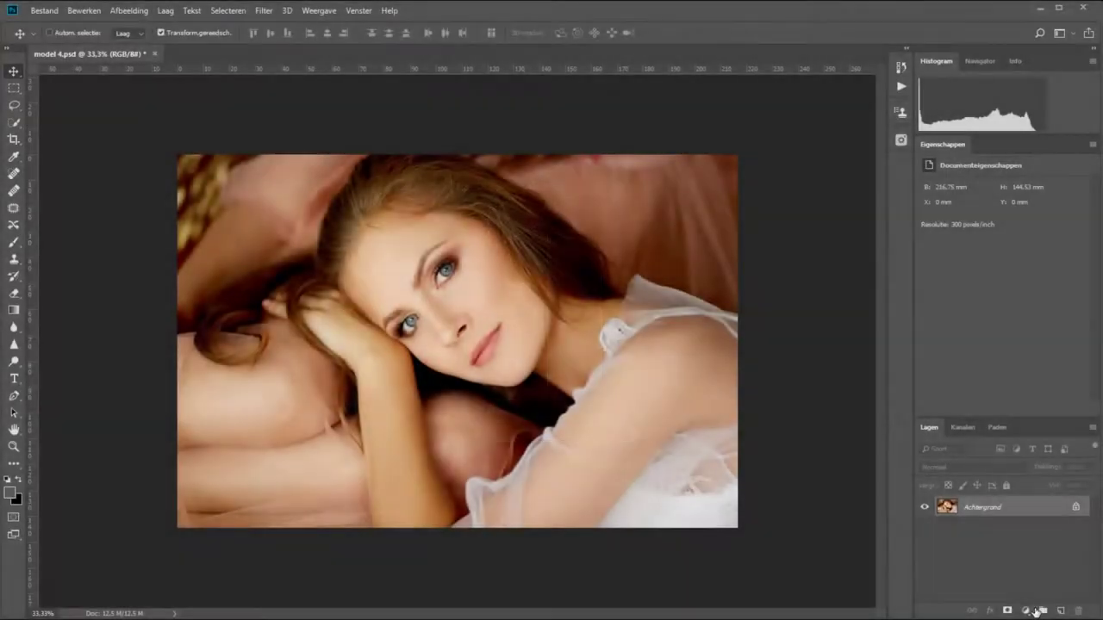
Add a Curves layer with an S-curve (181→199) to the portrait and compare it on and off
{"action": "left_click", "coordinate": [1025, 610]}
{"action": "left_click", "coordinate": [1023, 441]}
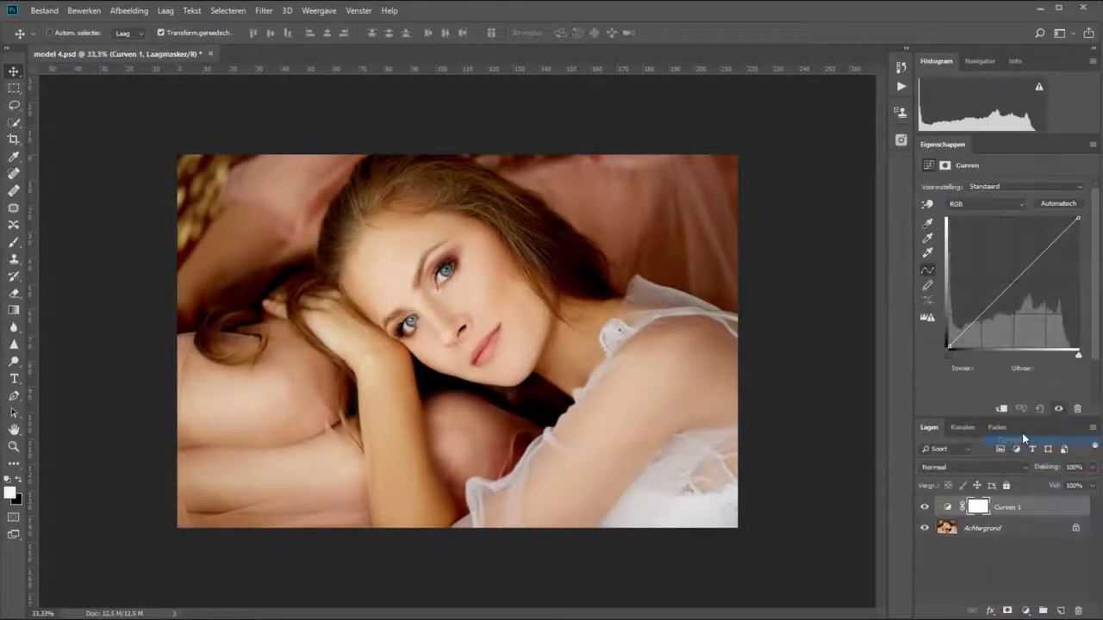
{"action": "left_click_drag", "start_coordinate": [983, 317], "coordinate": [989, 322]}
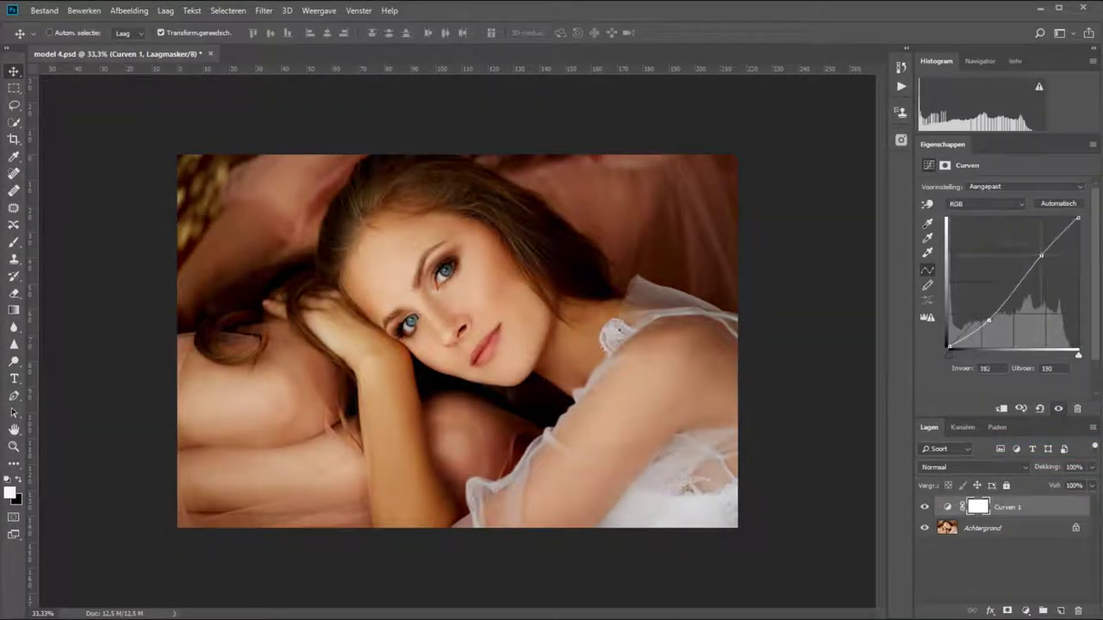
{"action": "left_click_drag", "start_coordinate": [1040, 256], "coordinate": [1041, 246]}
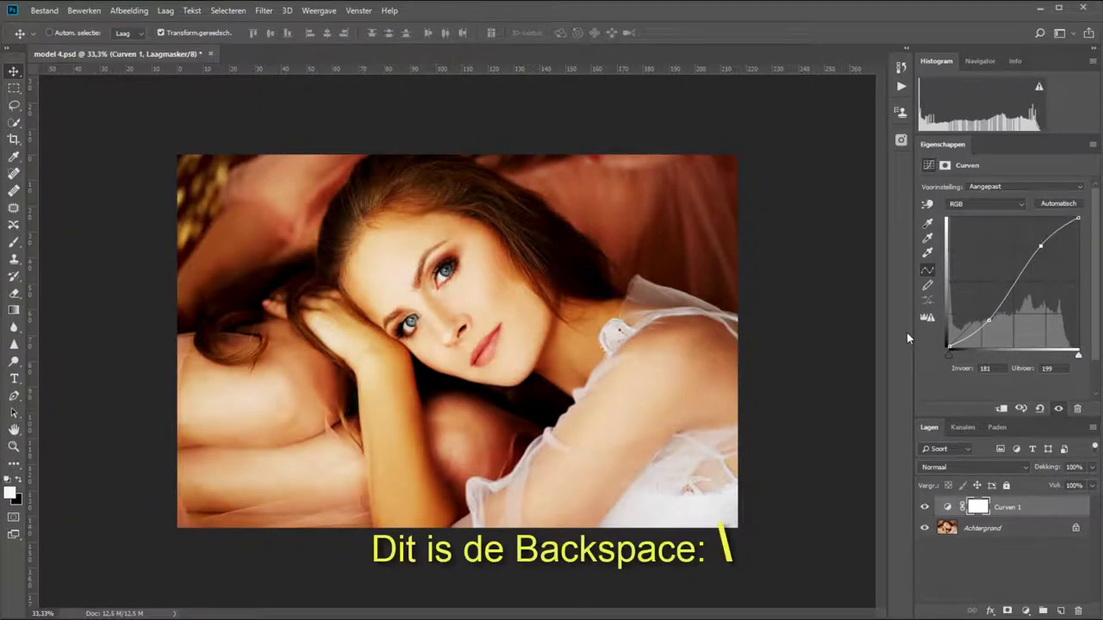
{"action": "key", "text": "backslash"}
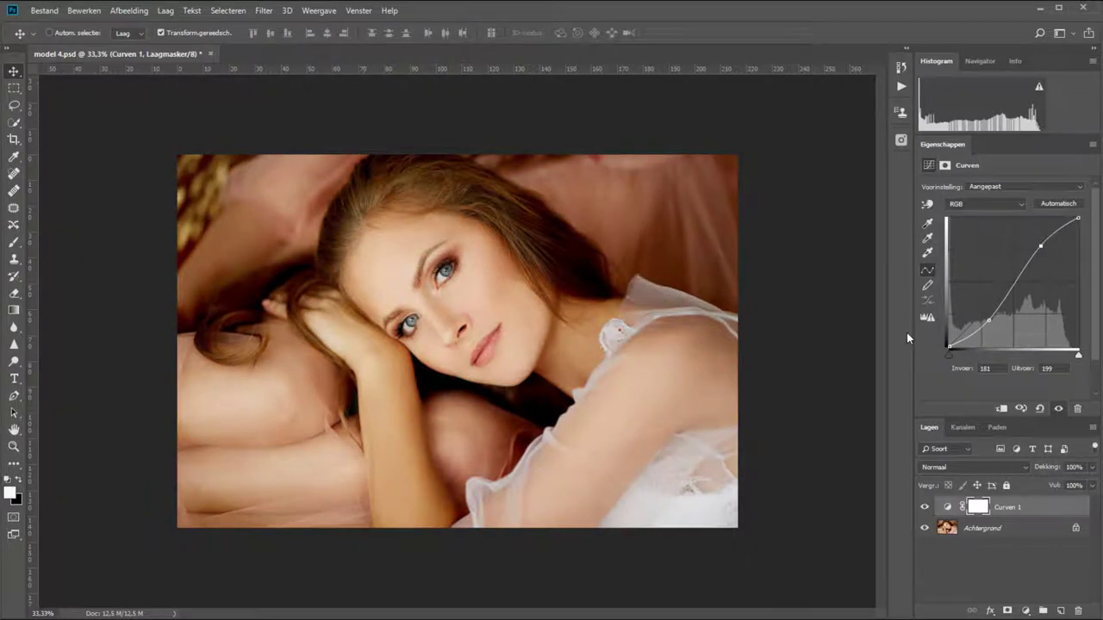
{"action": "key", "text": "backslash"}
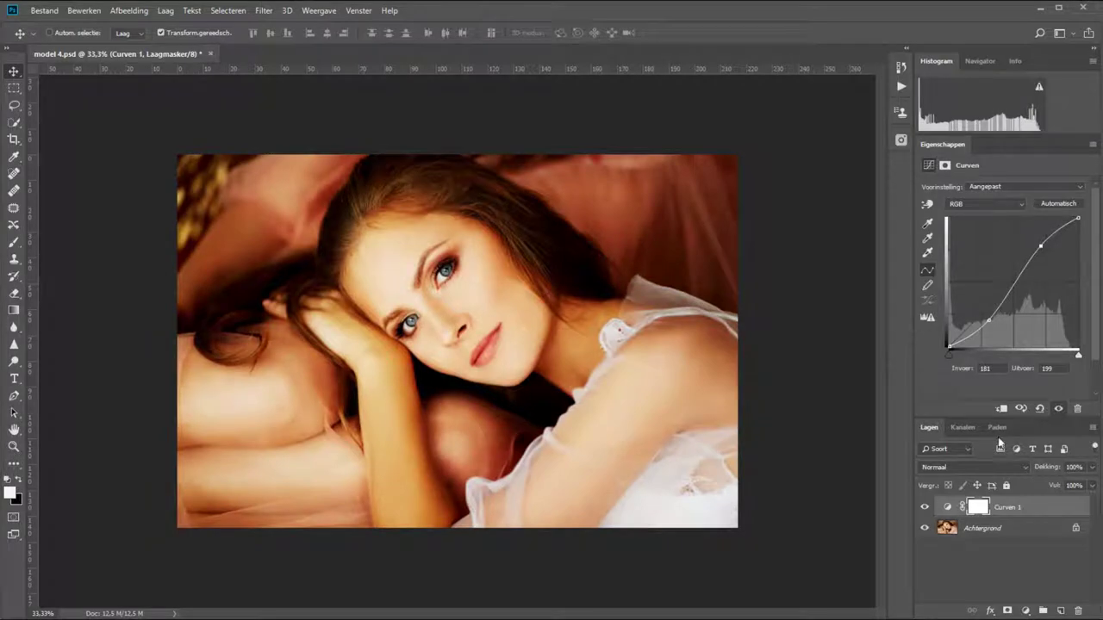
{"action": "left_click", "coordinate": [1026, 611]}
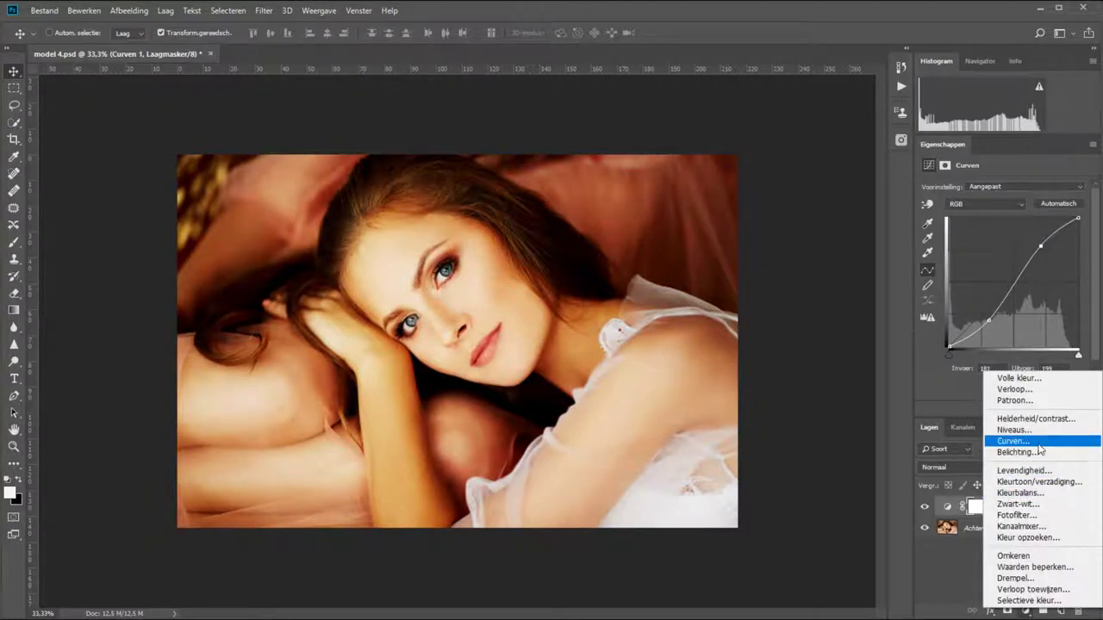
Add a Hue/Saturation layer at saturation -51, compare it, then select the Curves 1 layer
{"action": "left_click", "coordinate": [1037, 484]}
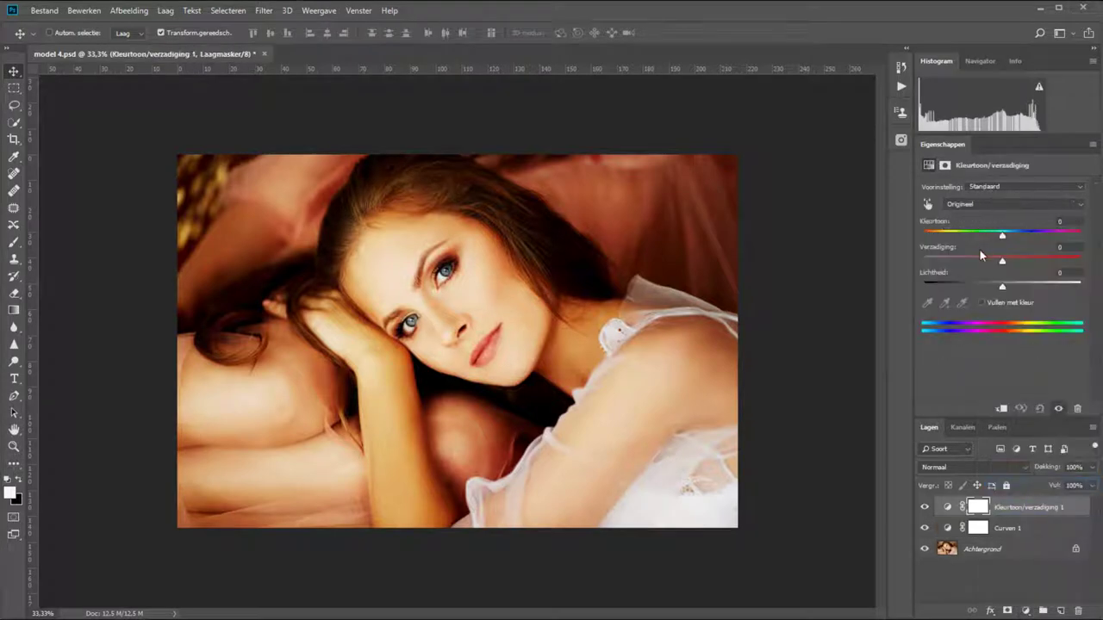
{"action": "left_click_drag", "start_coordinate": [981, 256], "coordinate": [963, 261]}
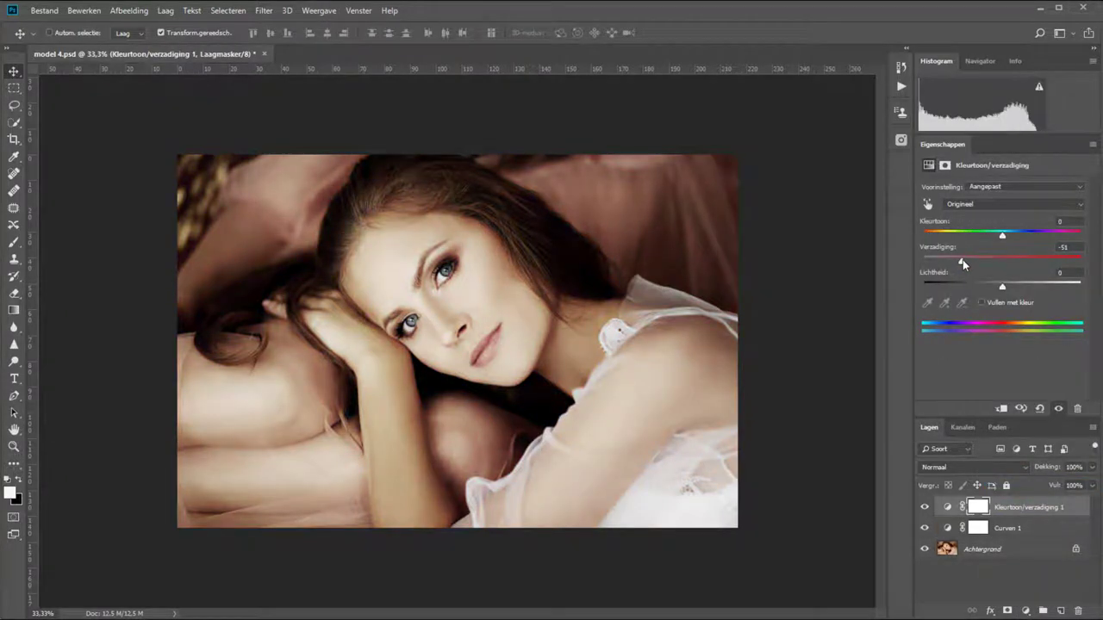
{"action": "key", "text": "backslash"}
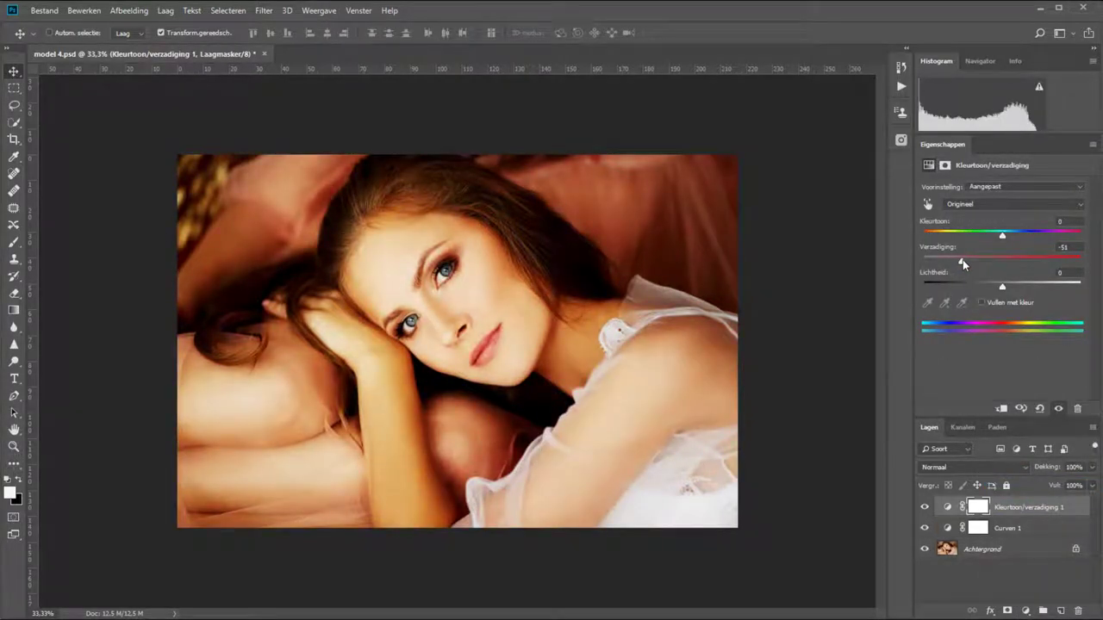
{"action": "key", "text": "backslash"}
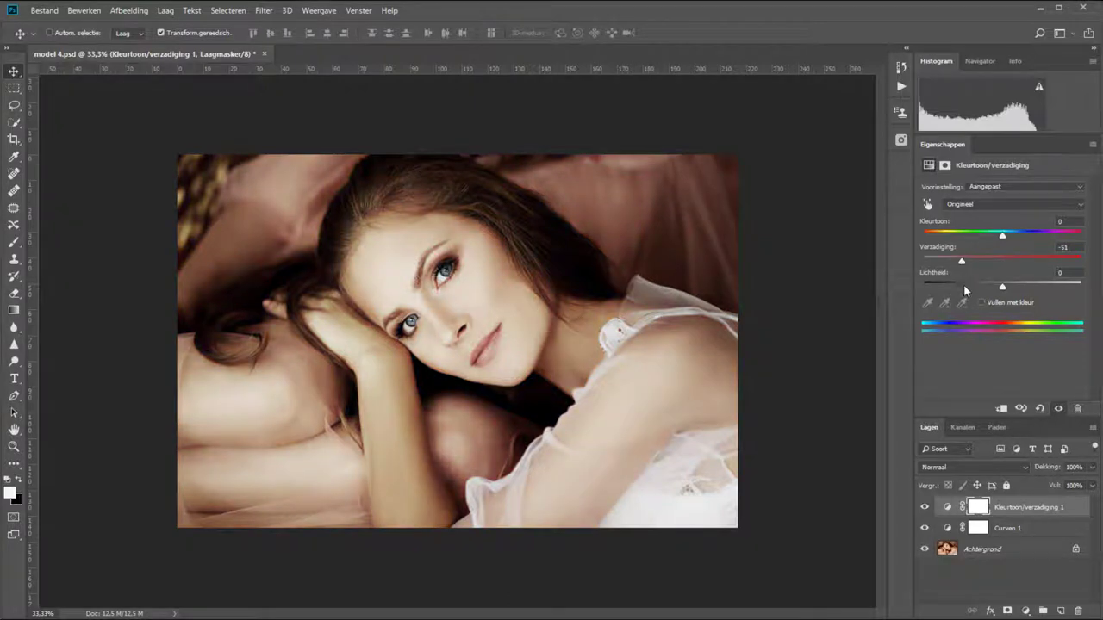
{"action": "left_click", "coordinate": [945, 529]}
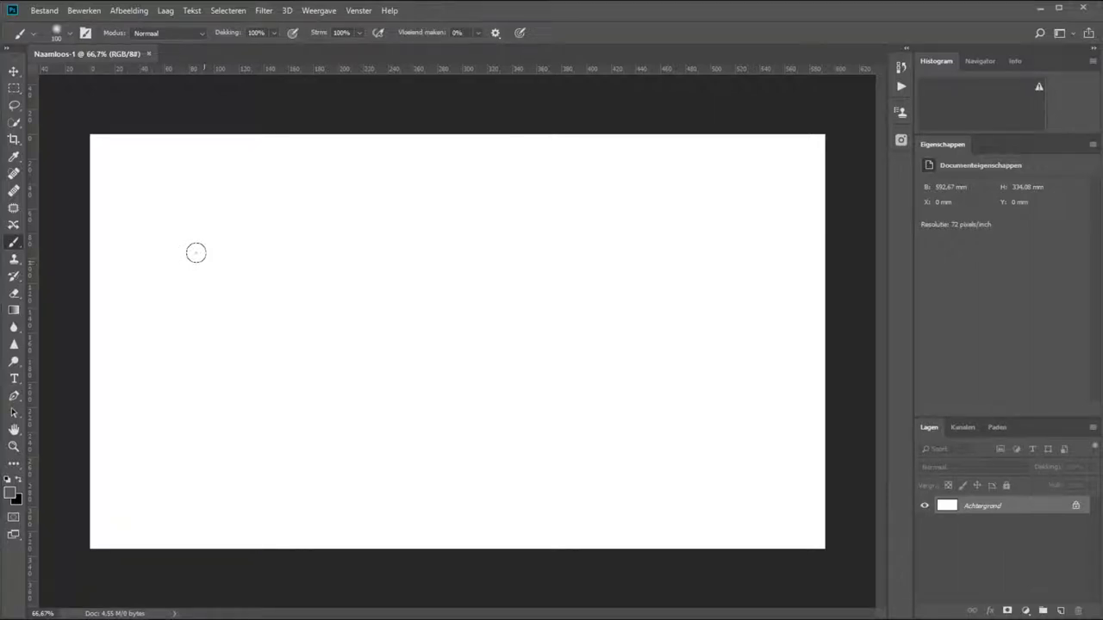
Paint a wavy grey stroke, set brush smoothing to 100%, and paint a smoothed stroke below
{"action": "mouse_move", "coordinate": [173, 250]}
{"action": "left_mouse_down"}
{"action": "mouse_move", "coordinate": [345, 247]}
{"action": "mouse_move", "coordinate": [455, 306]}
{"action": "mouse_move", "coordinate": [529, 217]}
{"action": "mouse_move", "coordinate": [702, 246]}
{"action": "mouse_move", "coordinate": [746, 240]}
{"action": "left_mouse_up"}
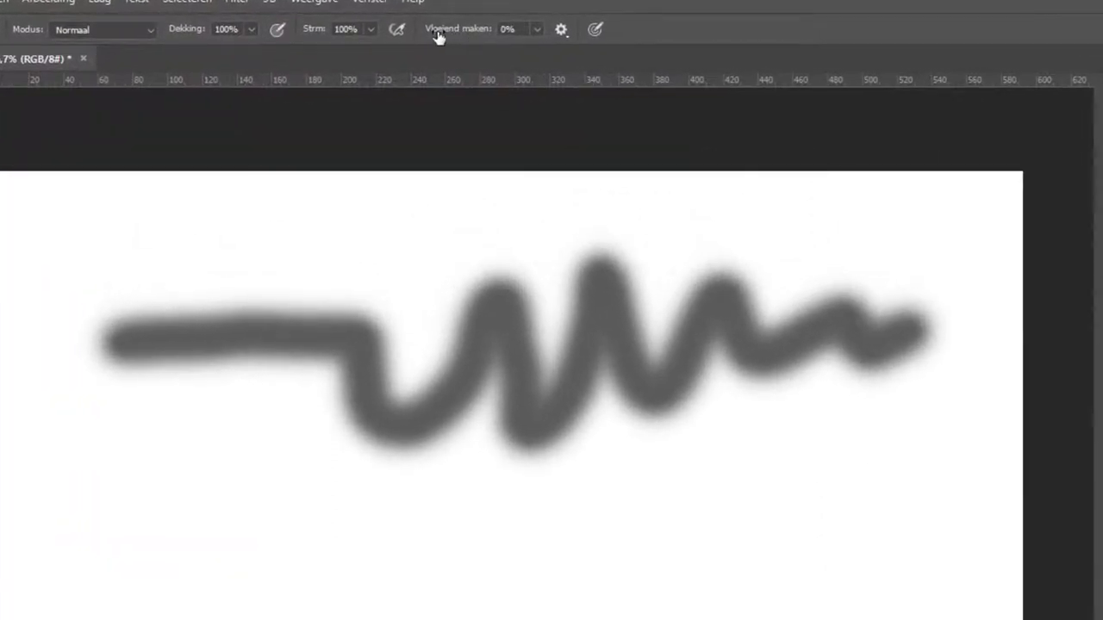
{"action": "left_click_drag", "start_coordinate": [438, 37], "coordinate": [598, 29]}
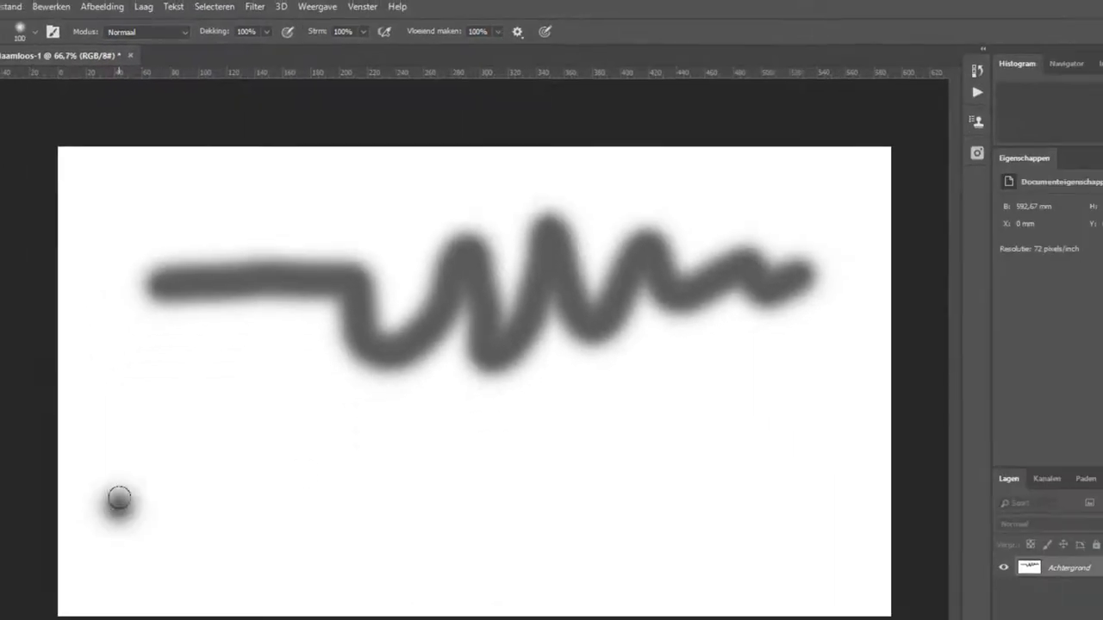
{"action": "mouse_move", "coordinate": [119, 499]}
{"action": "left_mouse_down"}
{"action": "mouse_move", "coordinate": [356, 432]}
{"action": "mouse_move", "coordinate": [428, 463]}
{"action": "mouse_move", "coordinate": [497, 387]}
{"action": "mouse_move", "coordinate": [581, 457]}
{"action": "mouse_move", "coordinate": [680, 417]}
{"action": "mouse_move", "coordinate": [746, 443]}
{"action": "mouse_move", "coordinate": [797, 410]}
{"action": "left_mouse_up"}
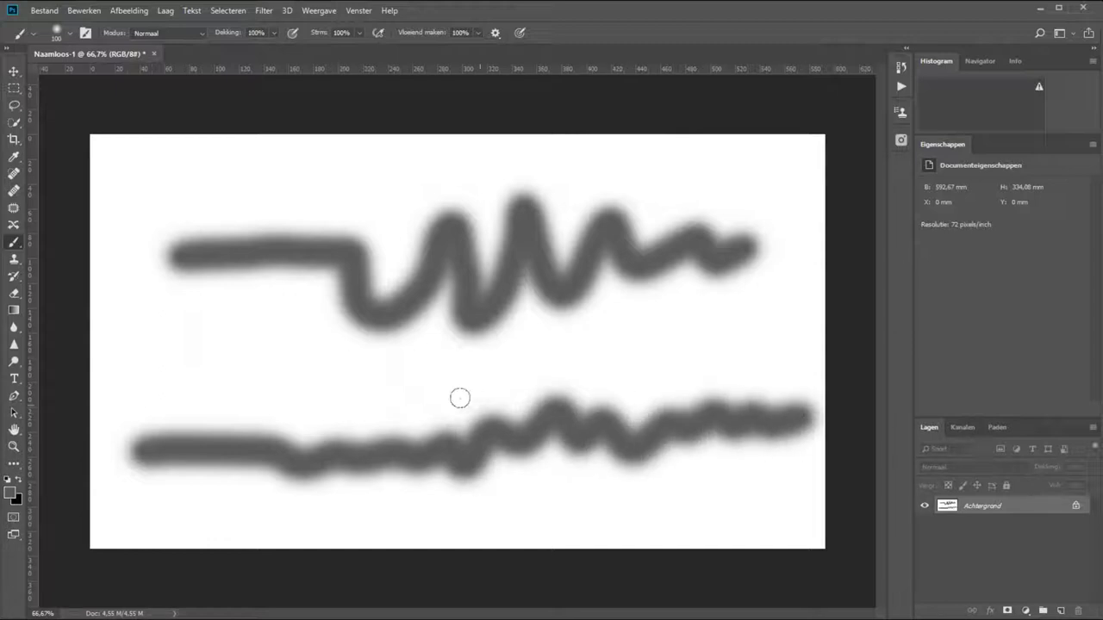
Paint a short grey stroke, then long black curving strokes, with smoothing lowered to 1%
{"action": "left_click", "coordinate": [148, 351]}
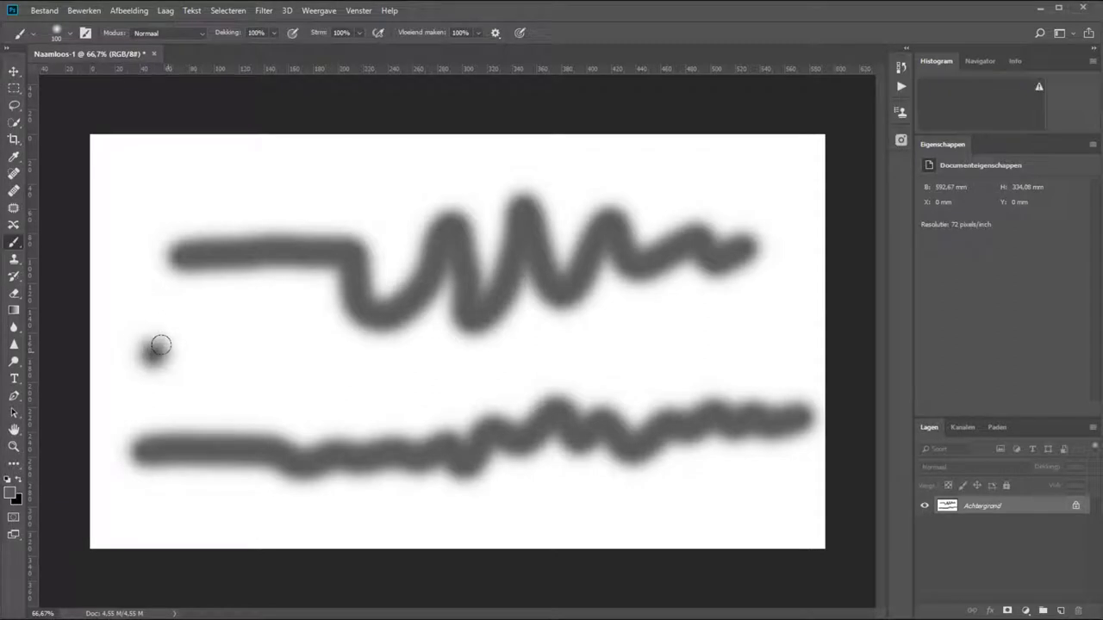
{"action": "left_click_drag", "start_coordinate": [162, 344], "coordinate": [243, 345]}
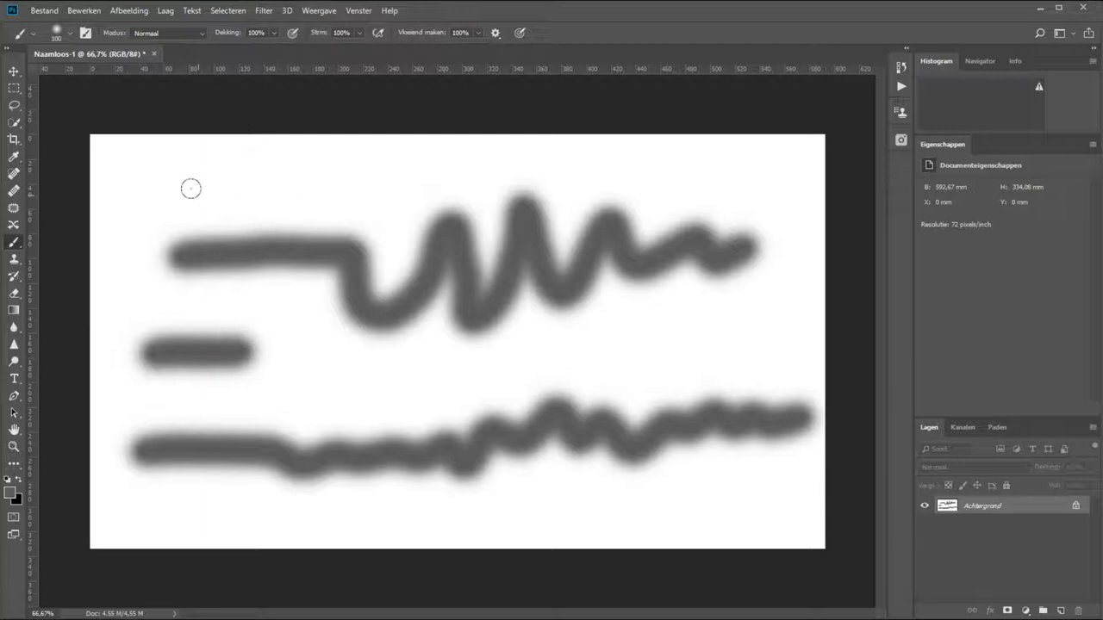
{"action": "left_click", "coordinate": [19, 485]}
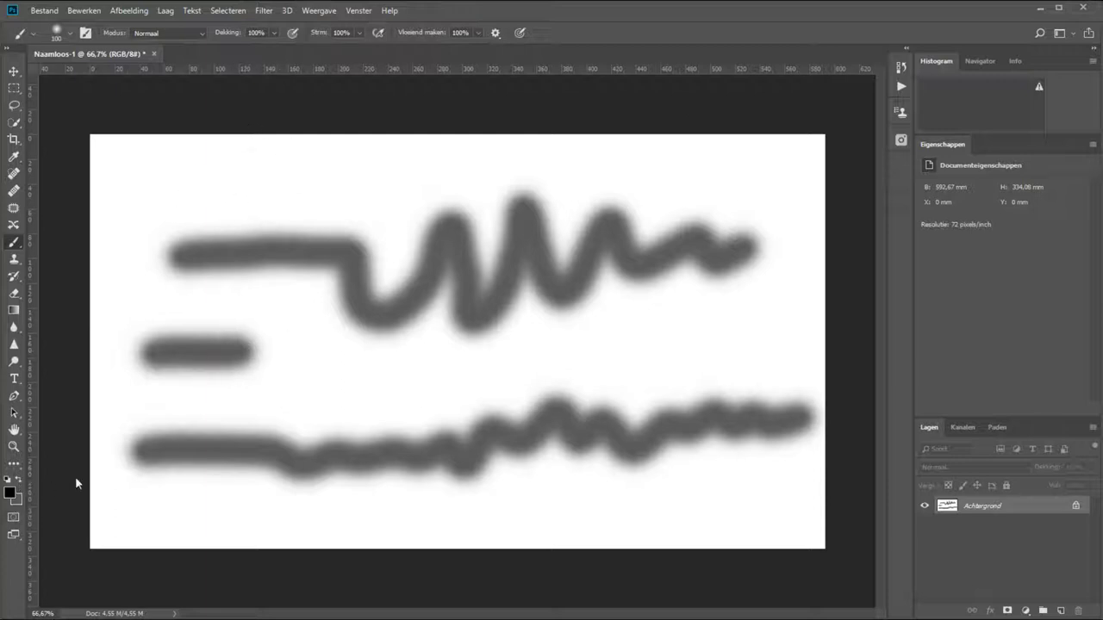
{"action": "left_click", "coordinate": [256, 197]}
{"action": "mouse_move", "coordinate": [287, 236]}
{"action": "left_mouse_down"}
{"action": "mouse_move", "coordinate": [503, 250]}
{"action": "mouse_move", "coordinate": [677, 326]}
{"action": "left_mouse_up"}
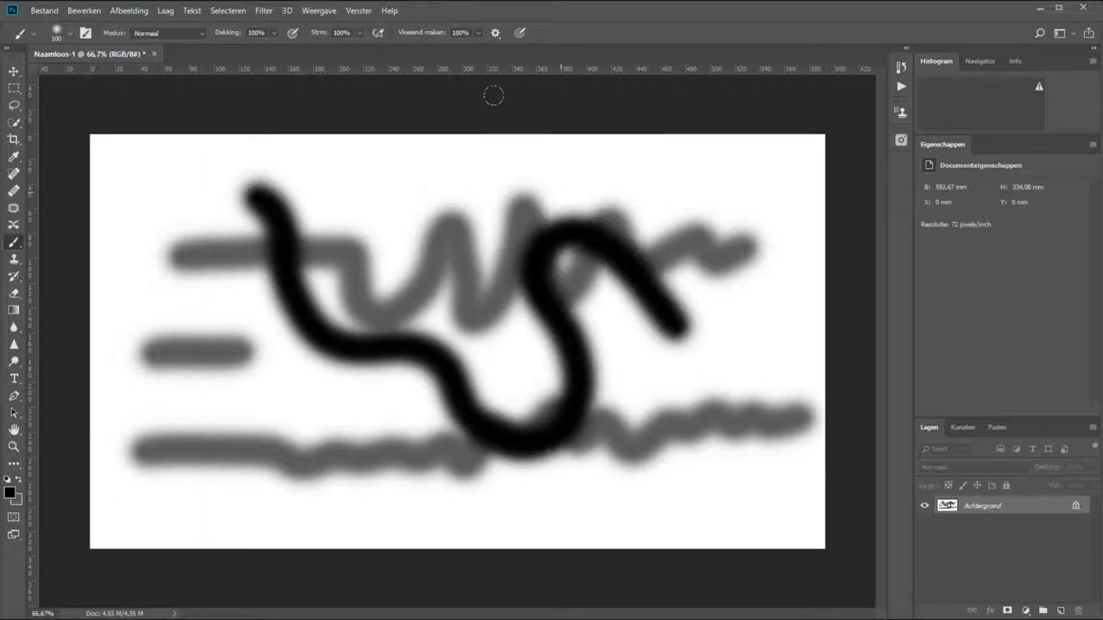
{"action": "left_click_drag", "start_coordinate": [420, 34], "coordinate": [2, 36]}
{"action": "mouse_move", "coordinate": [188, 234]}
{"action": "left_mouse_down"}
{"action": "mouse_move", "coordinate": [404, 499]}
{"action": "mouse_move", "coordinate": [704, 393]}
{"action": "left_mouse_up"}
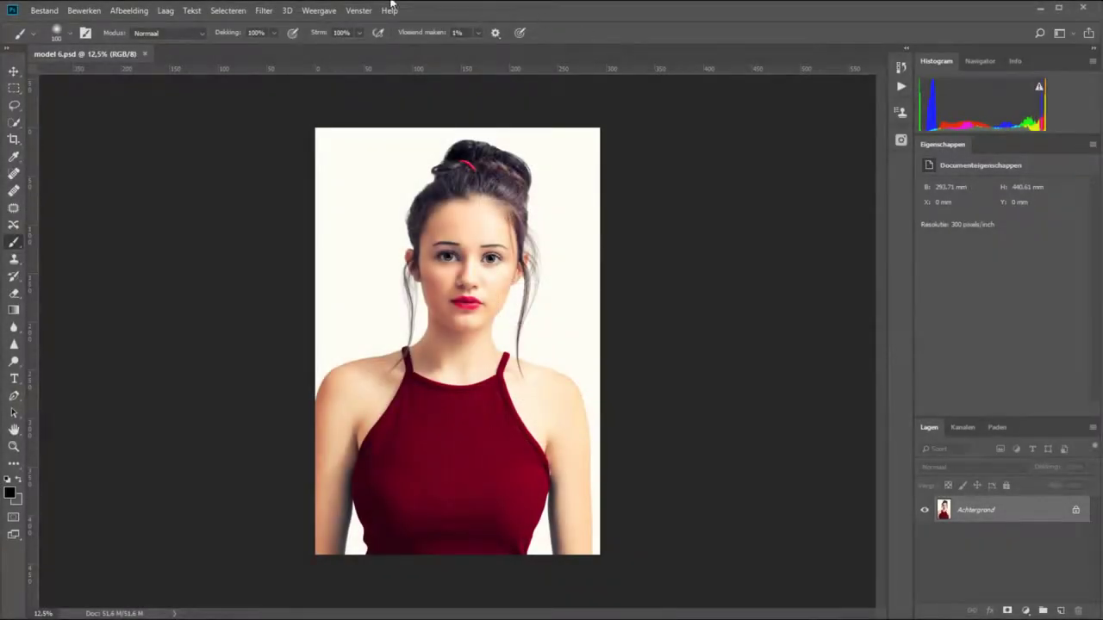
Turn on the history log, saving Gedetailleerd edit entries to a text file
{"action": "left_click", "coordinate": [84, 10]}
{"action": "mouse_move", "coordinate": [129, 534]}
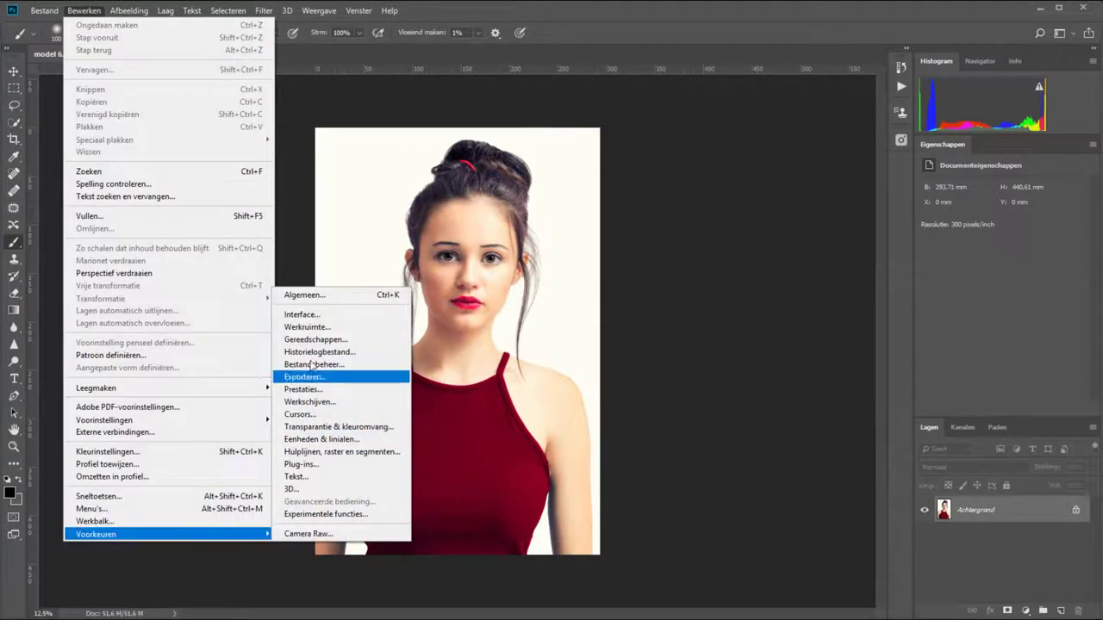
{"action": "left_click", "coordinate": [313, 354]}
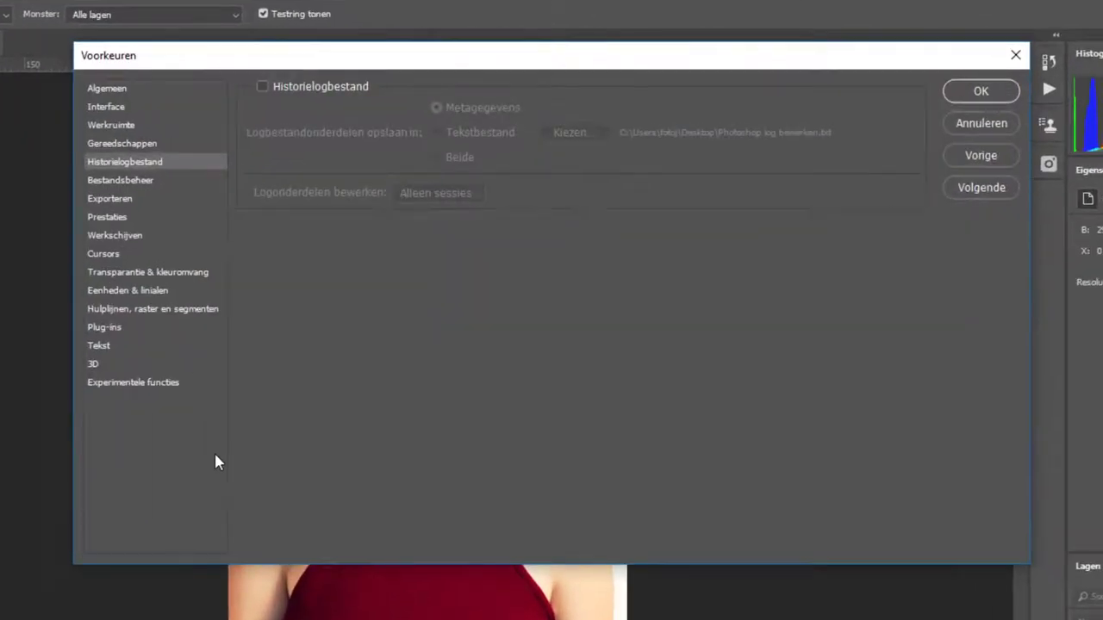
{"action": "left_click", "coordinate": [263, 85]}
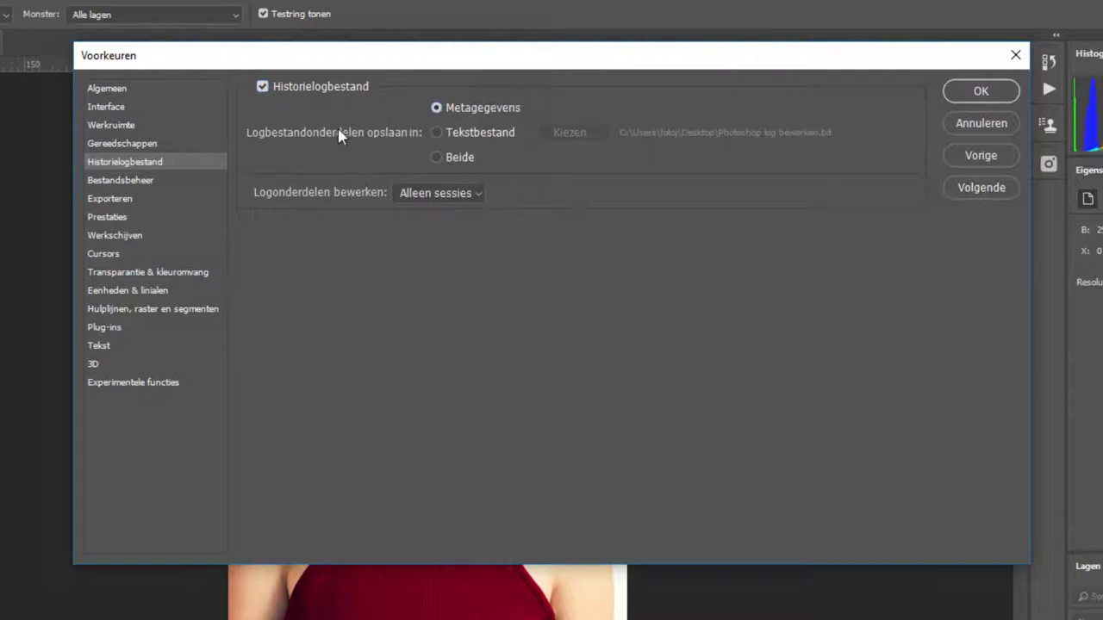
{"action": "left_click", "coordinate": [436, 133]}
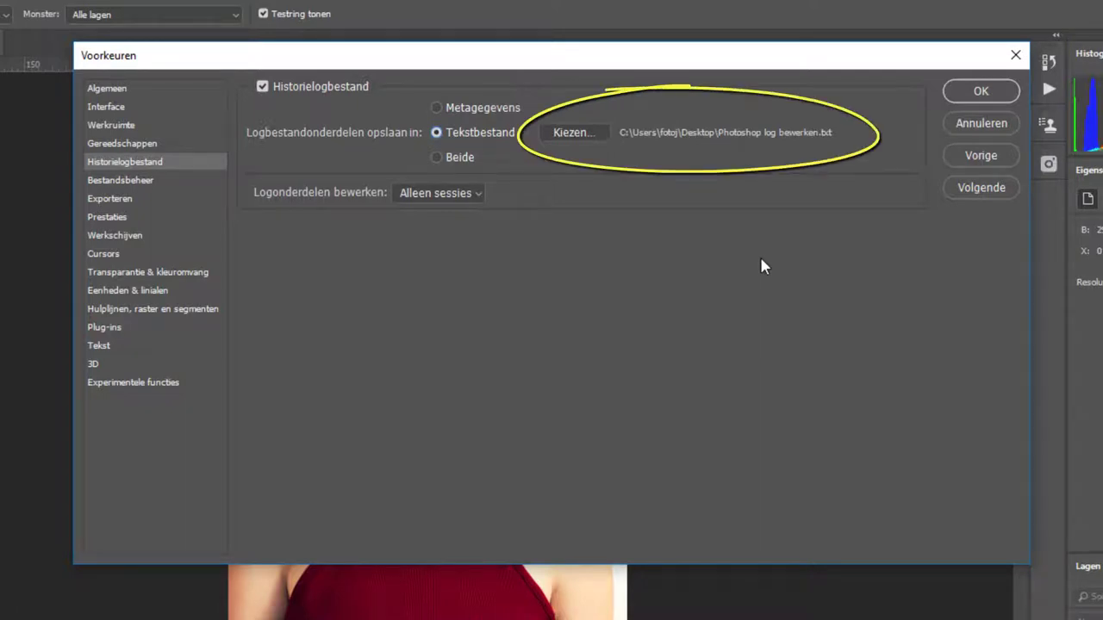
{"action": "left_click", "coordinate": [456, 195]}
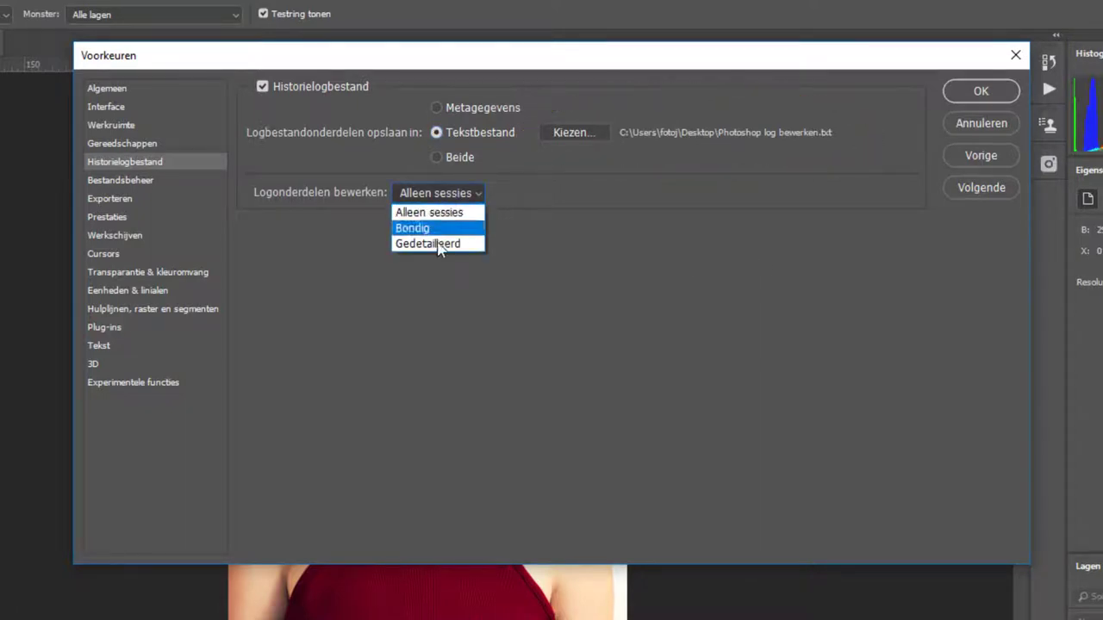
{"action": "left_click", "coordinate": [437, 244]}
{"action": "left_click", "coordinate": [957, 90]}
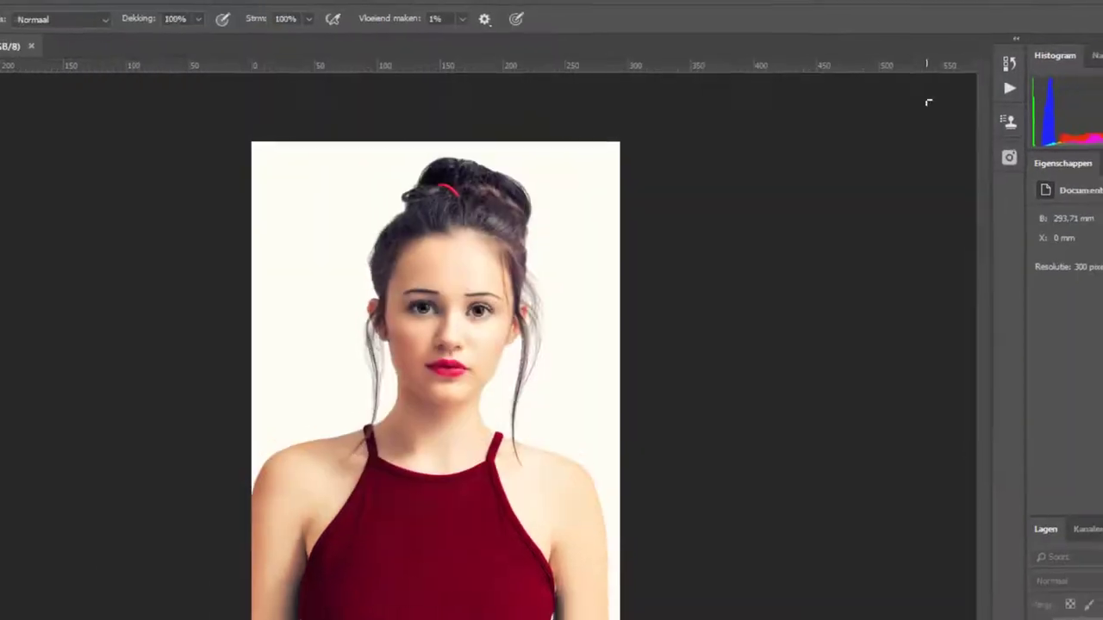
Add a Levels adjustment layer with input levels 17 and 244
{"action": "left_click", "coordinate": [1025, 611]}
{"action": "left_click", "coordinate": [1014, 431]}
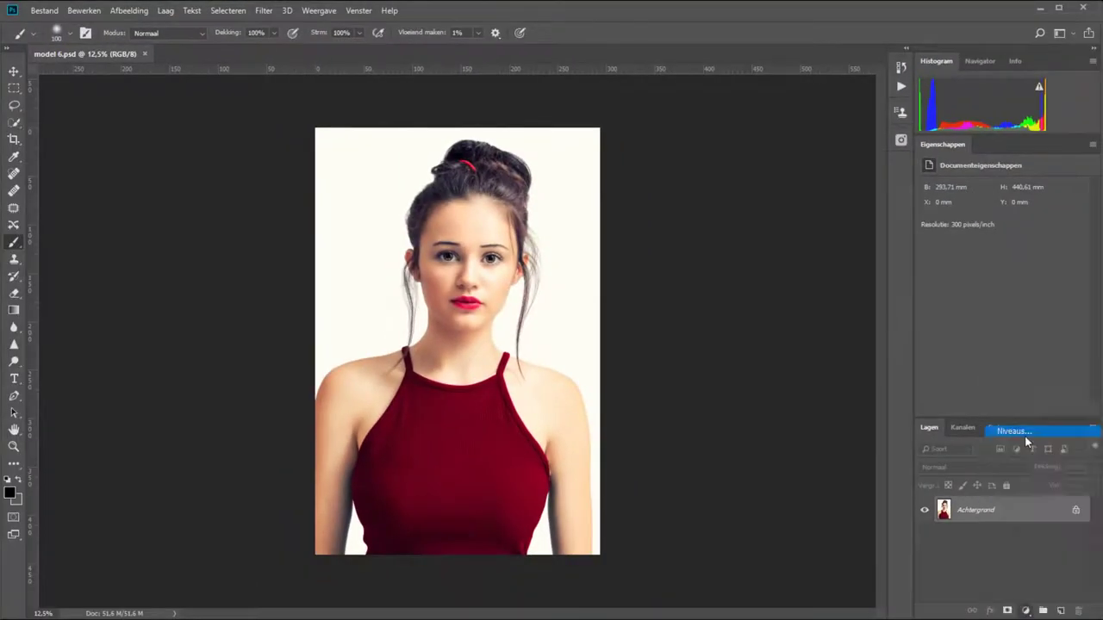
{"action": "left_click_drag", "start_coordinate": [939, 281], "coordinate": [948, 281]}
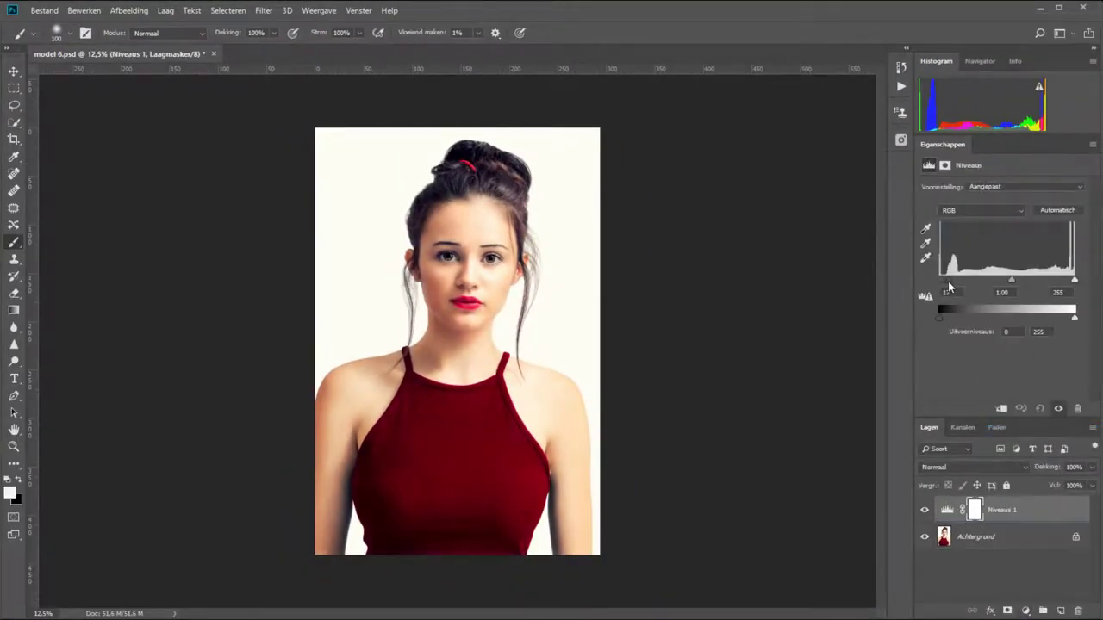
{"action": "left_click_drag", "start_coordinate": [1074, 281], "coordinate": [1069, 281]}
Add a Black & White layer in Zwak licht blend mode with red -1 and yellow 43
{"action": "left_click", "coordinate": [1026, 611]}
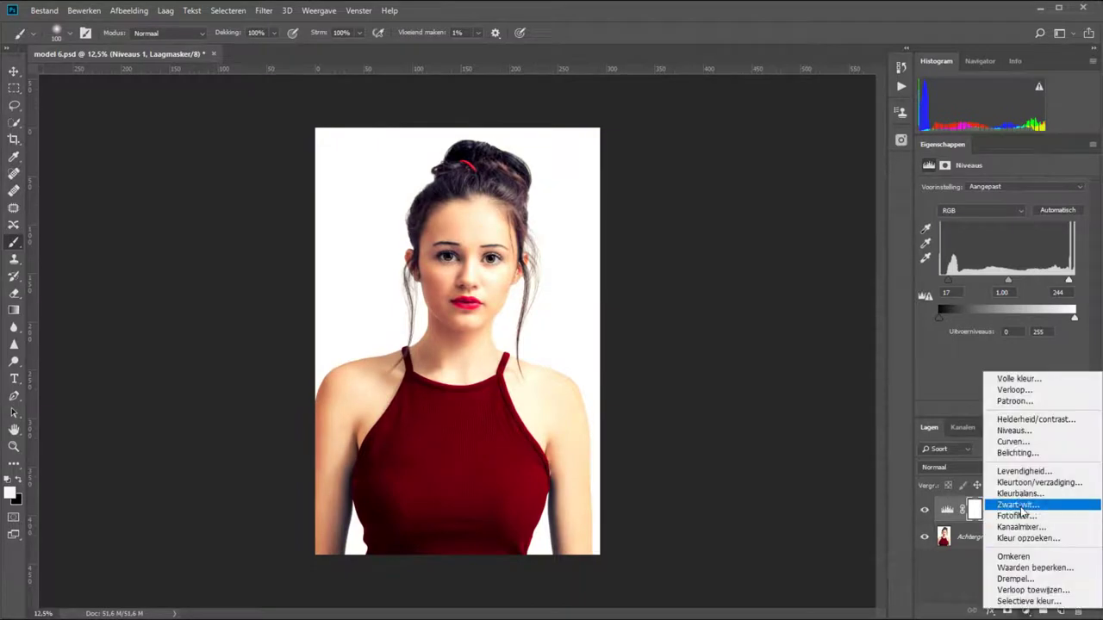
{"action": "left_click", "coordinate": [1004, 502]}
{"action": "left_click", "coordinate": [974, 467]}
{"action": "left_click", "coordinate": [952, 307]}
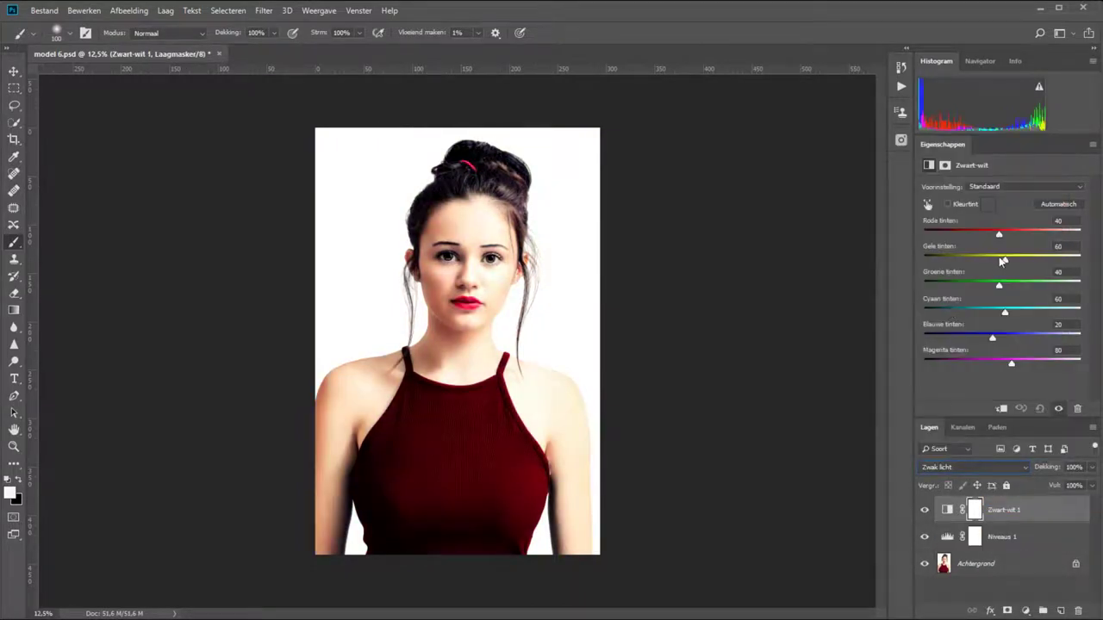
{"action": "mouse_move", "coordinate": [997, 233]}
{"action": "left_mouse_down"}
{"action": "mouse_move", "coordinate": [986, 233]}
{"action": "mouse_move", "coordinate": [1000, 260]}
{"action": "mouse_move", "coordinate": [982, 261]}
{"action": "left_mouse_up"}
Add a Hue/Saturation layer at saturation -26 and save model 6.psd
{"action": "left_click", "coordinate": [1026, 610]}
{"action": "left_click", "coordinate": [1038, 477]}
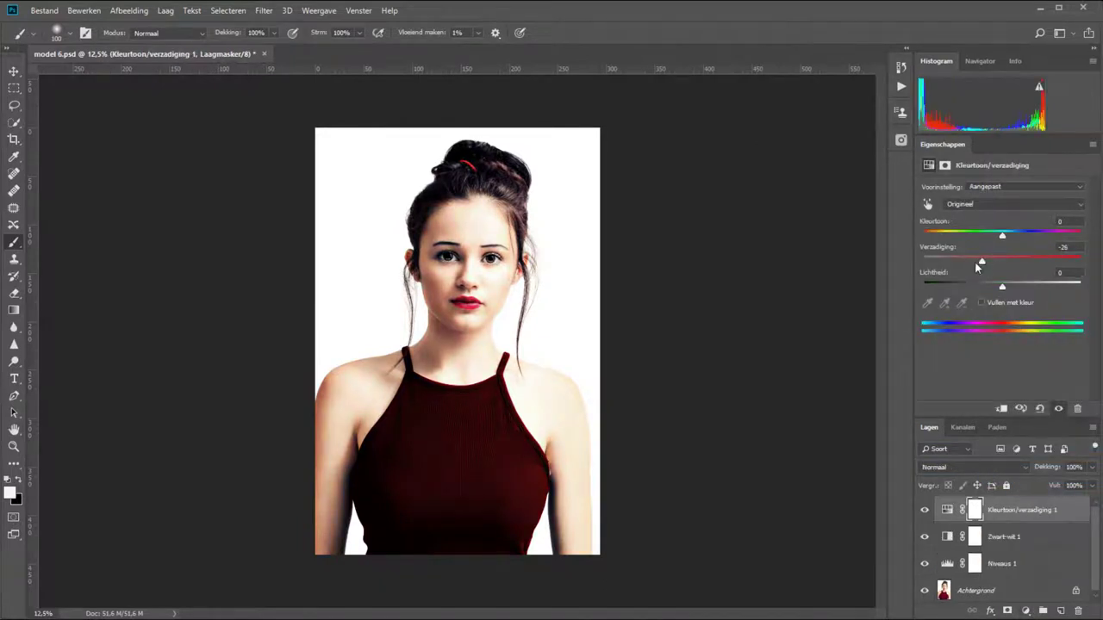
{"action": "key", "text": "ctrl+s"}
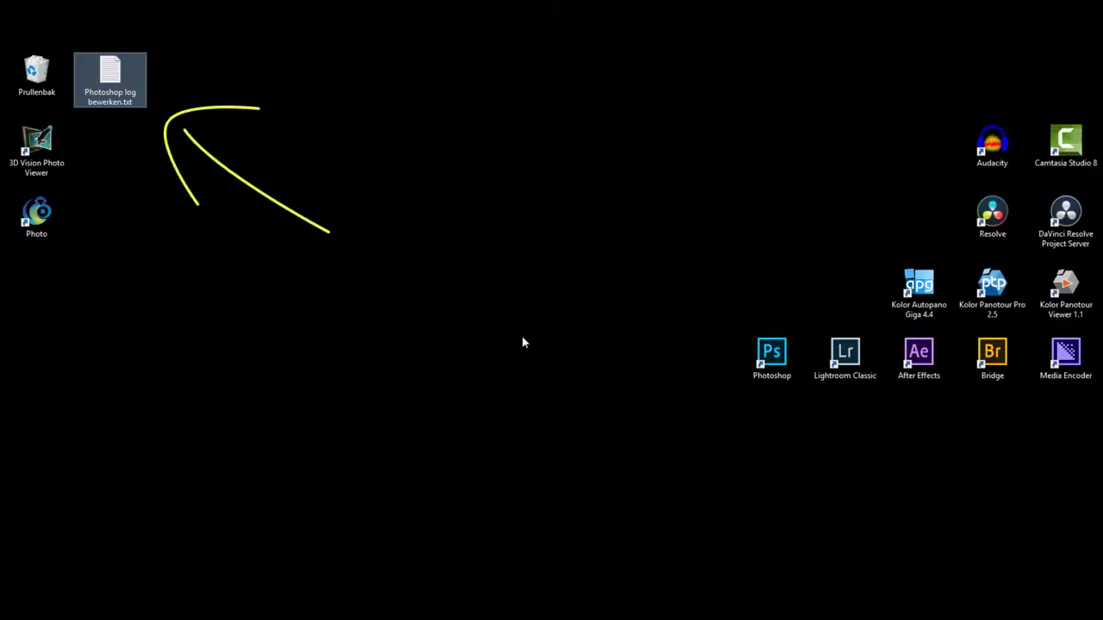
{"action": "double_click", "coordinate": [115, 76]}
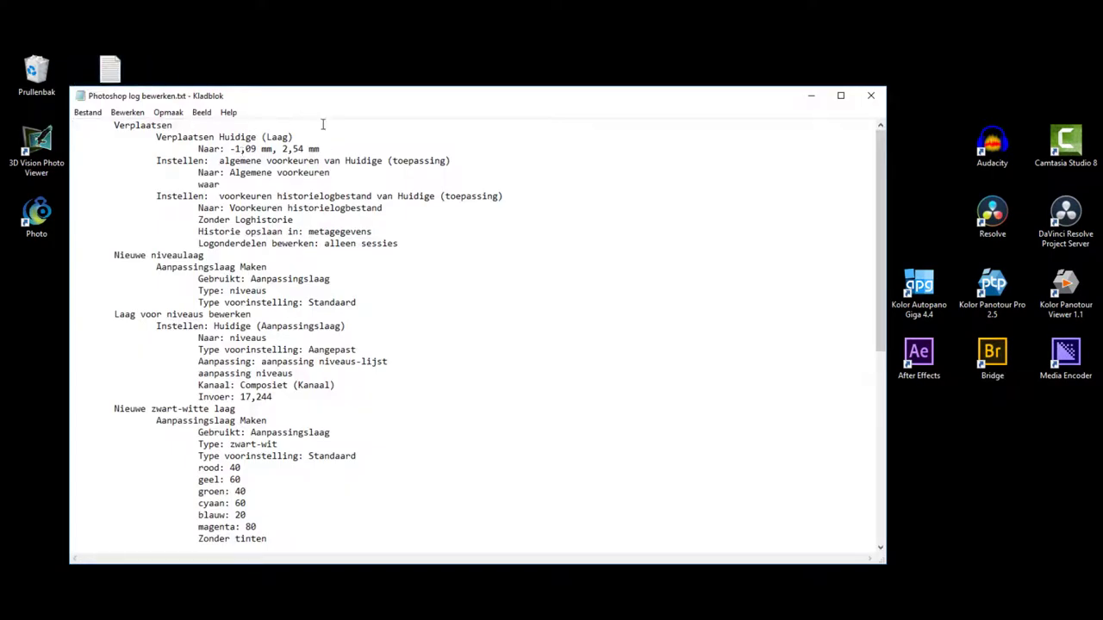
{"action": "scroll", "coordinate": [271, 278], "scroll_direction": "down", "scroll_amount": 5}
{"action": "scroll", "coordinate": [271, 279], "scroll_direction": "down", "scroll_amount": 5}
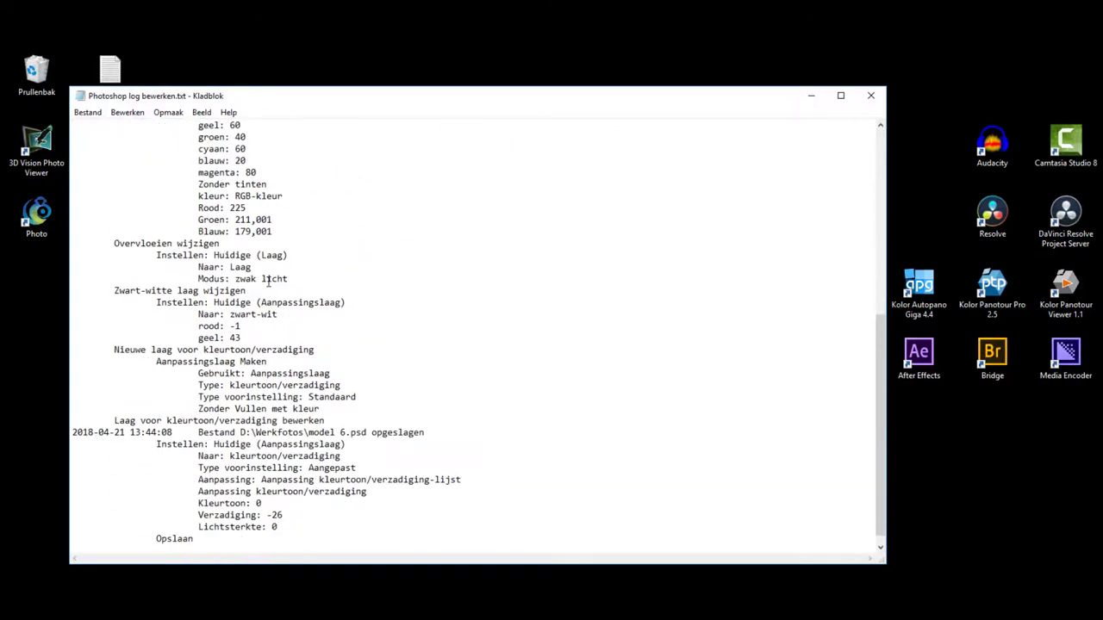
{"action": "scroll", "coordinate": [216, 319], "scroll_direction": "up", "scroll_amount": 4}
{"action": "scroll", "coordinate": [217, 319], "scroll_direction": "up", "scroll_amount": 6}
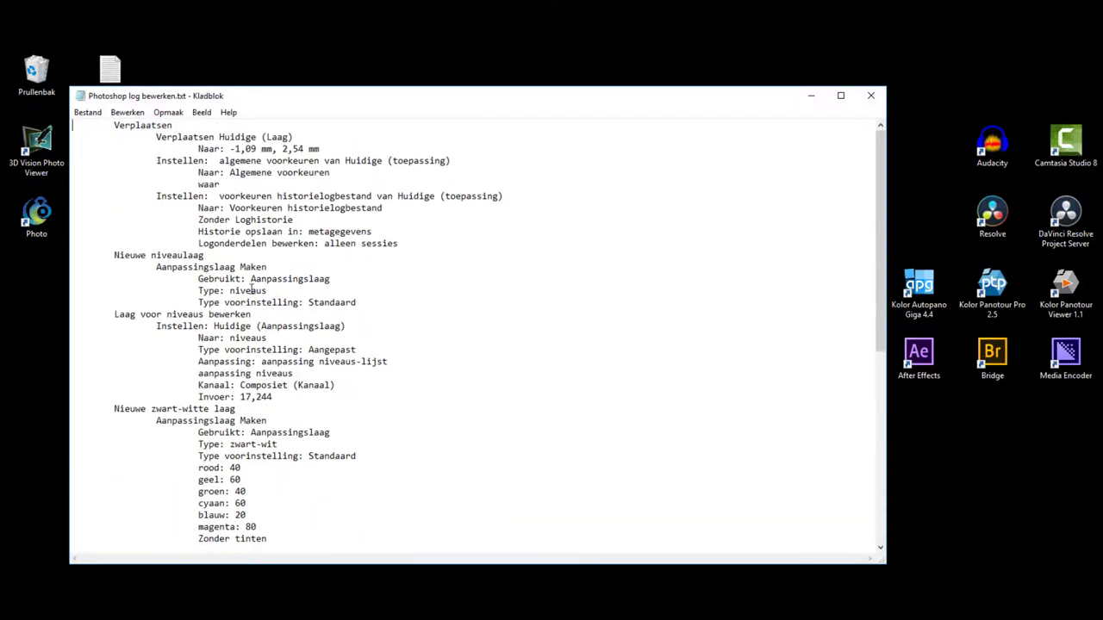
{"action": "left_click", "coordinate": [870, 95]}
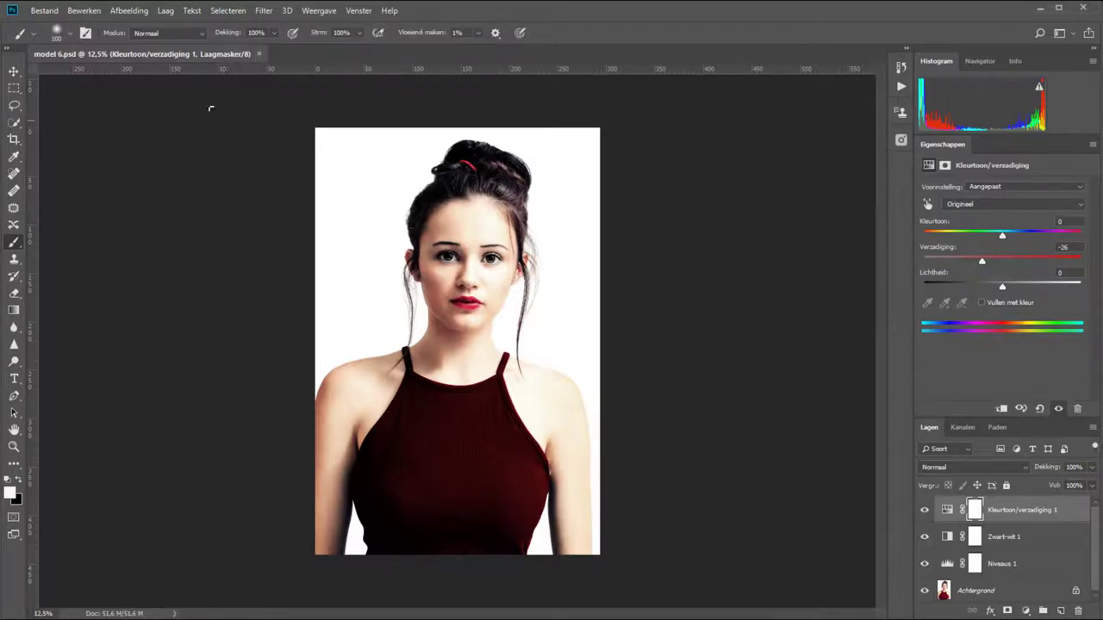
Uncheck Historielogbestand under Voorkeuren > Historielogbestand and confirm with OK
{"action": "left_click", "coordinate": [83, 11]}
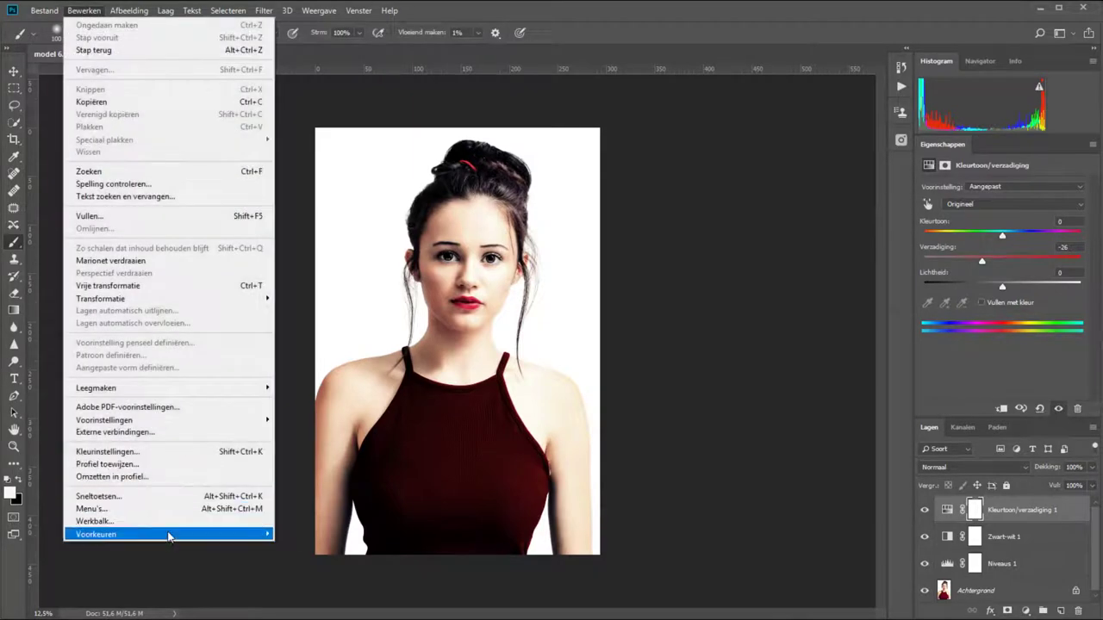
{"action": "mouse_move", "coordinate": [169, 534]}
{"action": "left_click", "coordinate": [342, 355]}
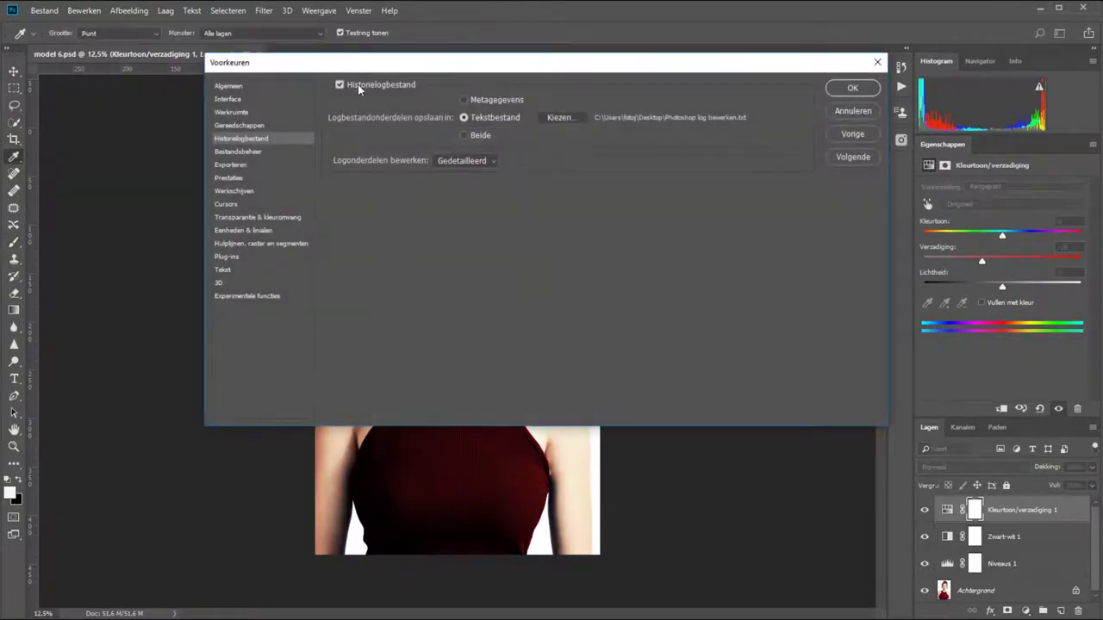
{"action": "left_click", "coordinate": [340, 85]}
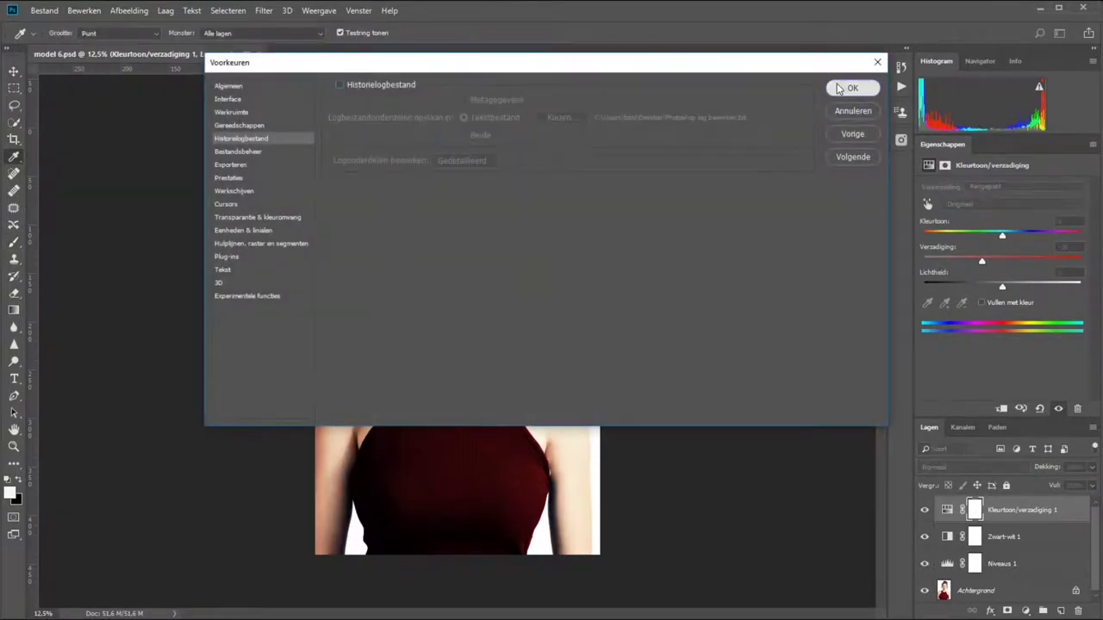
{"action": "left_click", "coordinate": [840, 88]}
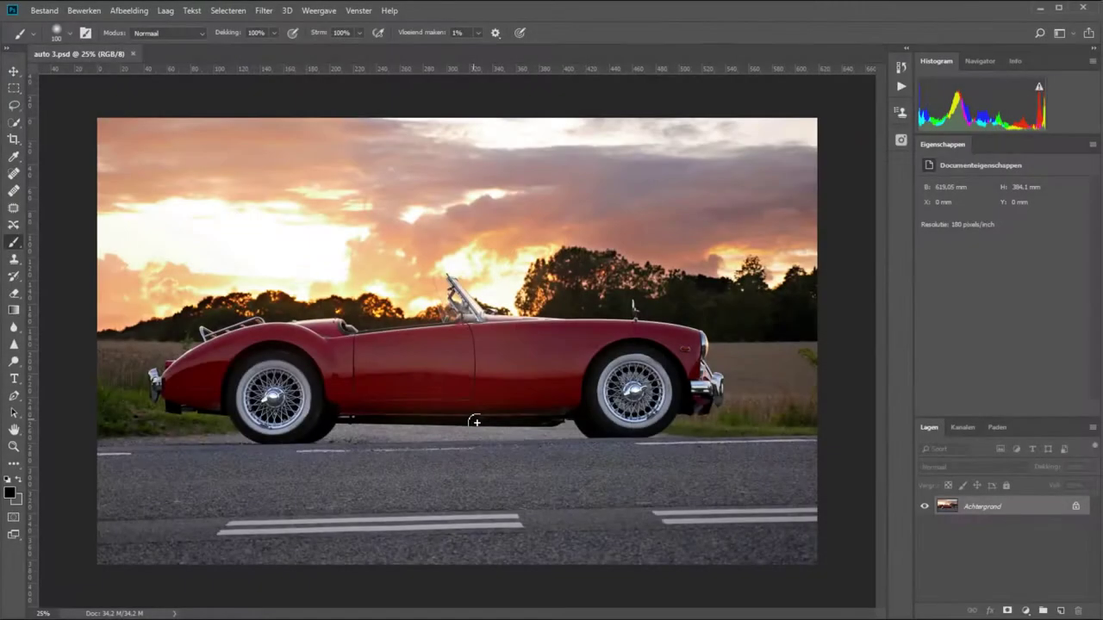
At 100% zoom, paint a black stroke on the car door, zoom to 175%, then back out
{"action": "key", "text": "ctrl+1"}
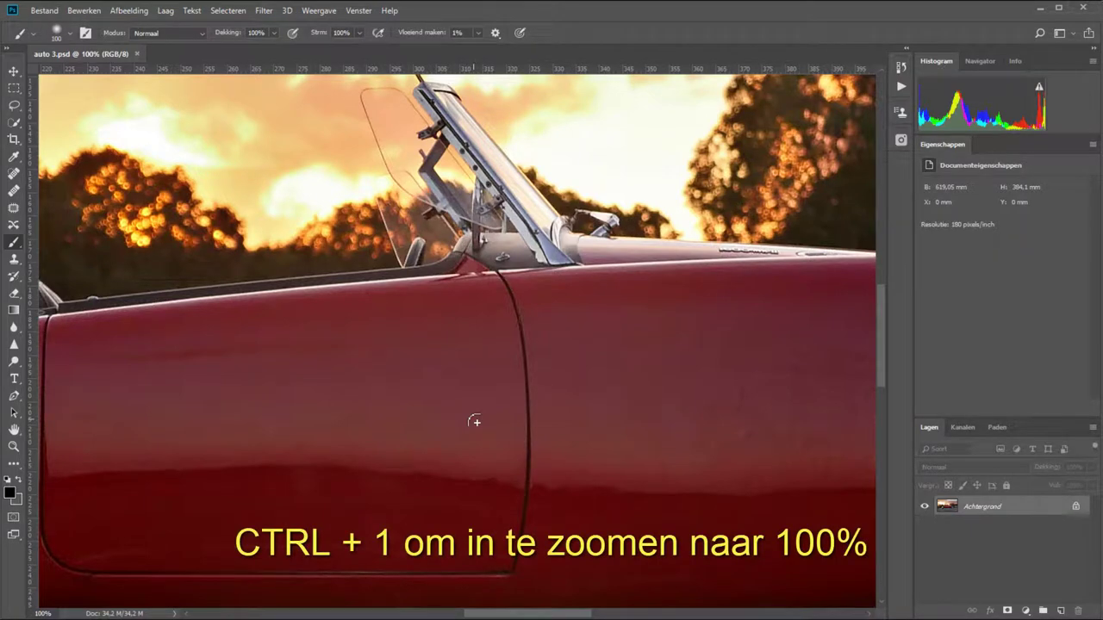
{"action": "mouse_move", "coordinate": [280, 370]}
{"action": "left_mouse_down"}
{"action": "mouse_move", "coordinate": [186, 388]}
{"action": "mouse_move", "coordinate": [229, 377]}
{"action": "mouse_move", "coordinate": [251, 387]}
{"action": "mouse_move", "coordinate": [380, 379]}
{"action": "left_mouse_up"}
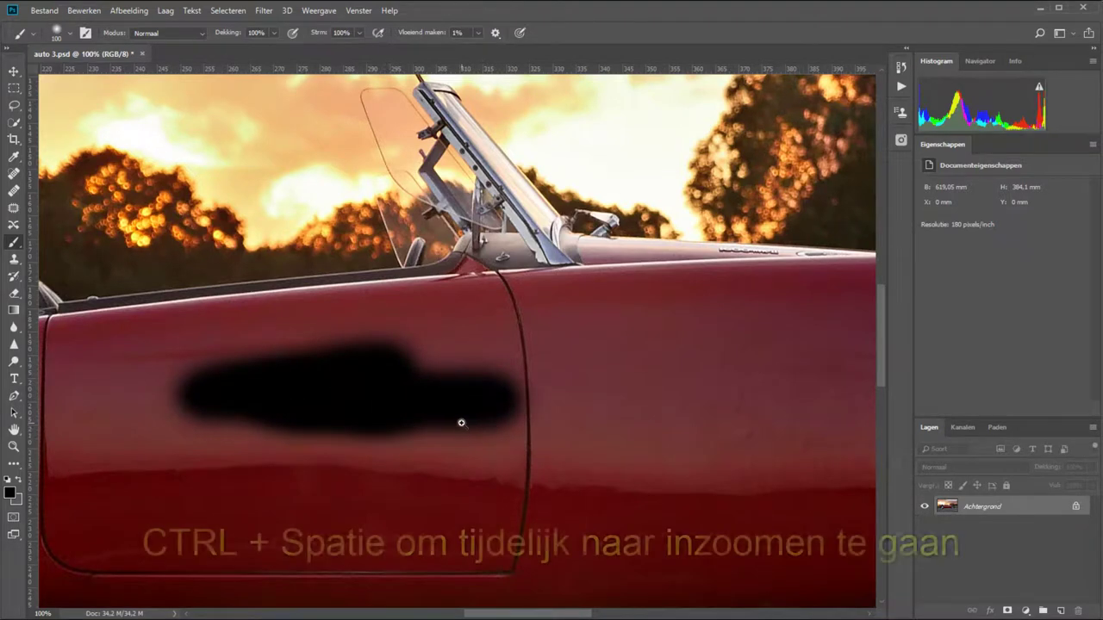
{"action": "key", "text": "ctrl+space"}
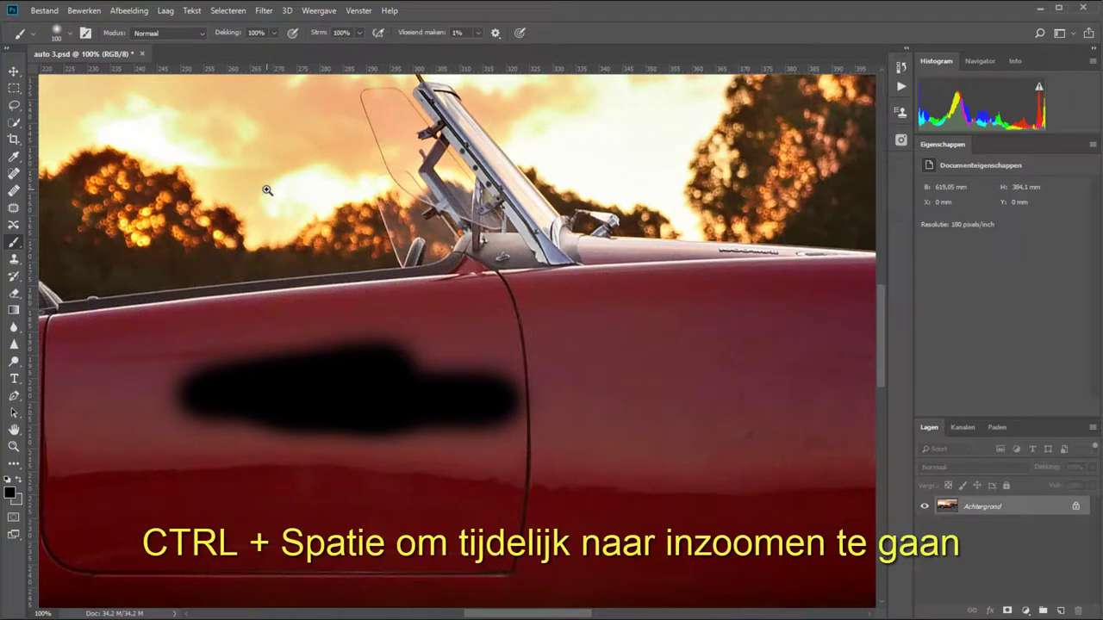
{"action": "left_click_drag", "start_coordinate": [259, 184], "coordinate": [559, 492]}
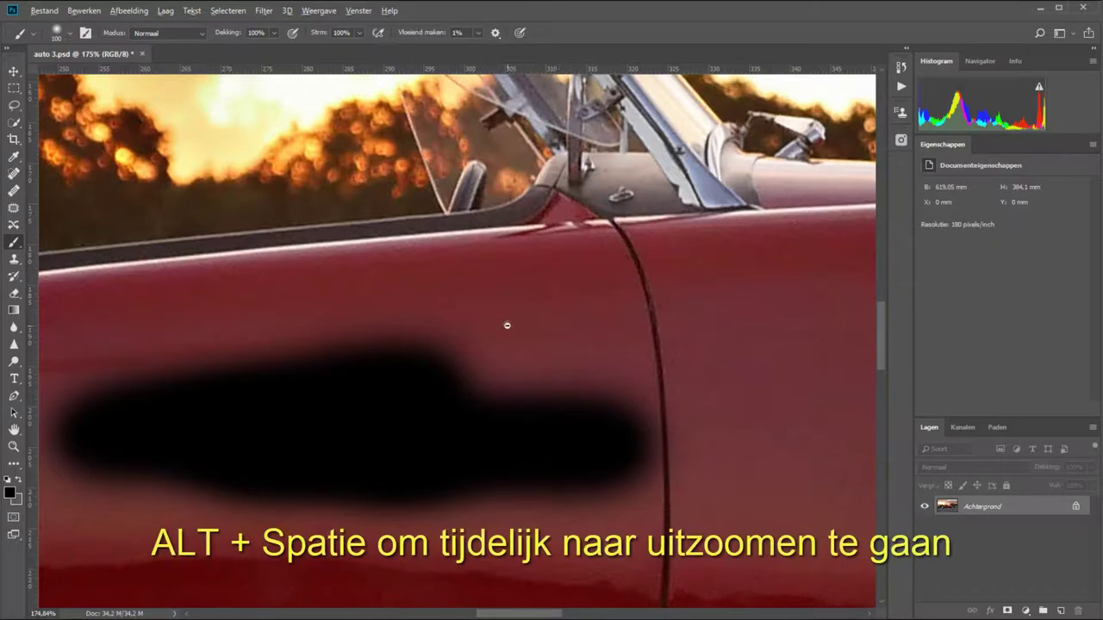
{"action": "key", "text": "alt+space"}
{"action": "left_click", "coordinate": [489, 296], "text": "alt"}
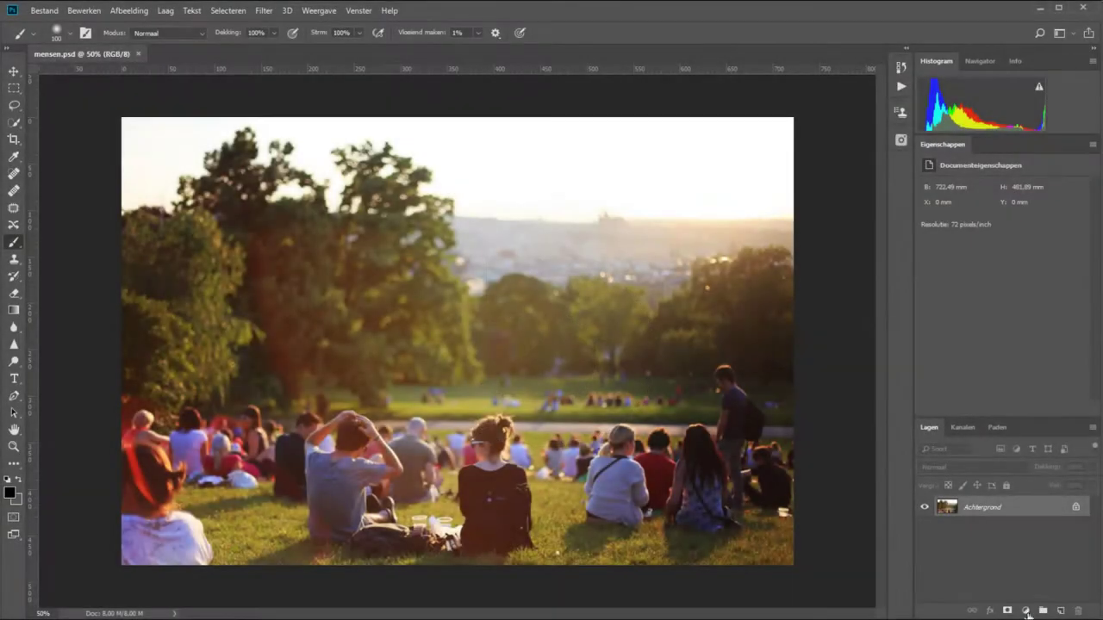
Add a Curves layer with points 61→49 and 180→190, then try lowering its opacity
{"action": "left_click", "coordinate": [1026, 610]}
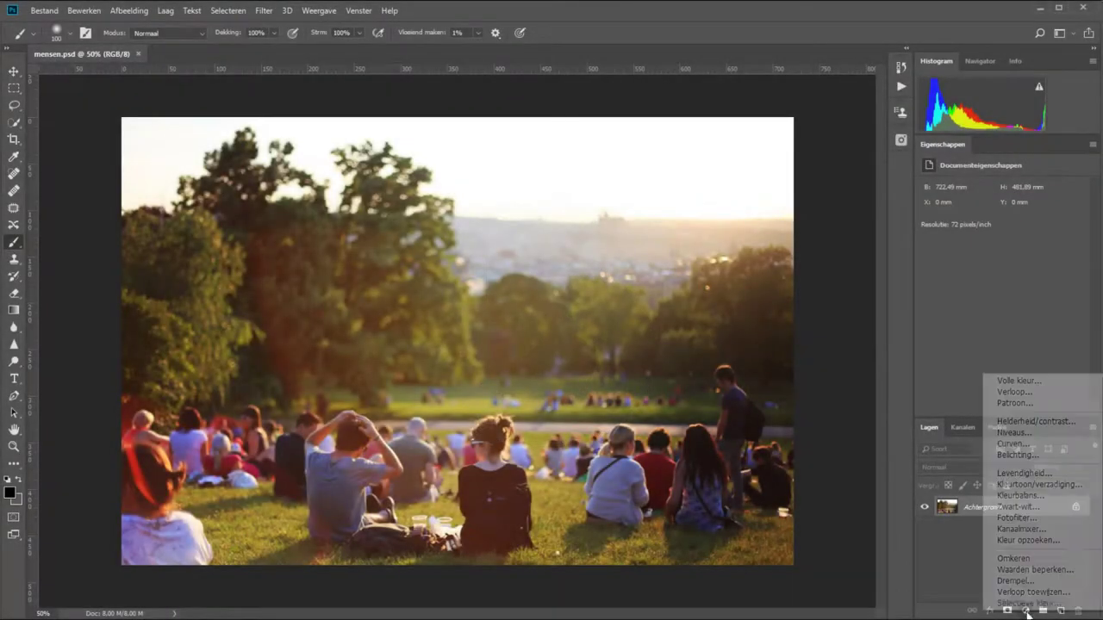
{"action": "left_click", "coordinate": [1023, 444]}
{"action": "left_click_drag", "start_coordinate": [980, 316], "coordinate": [980, 322]}
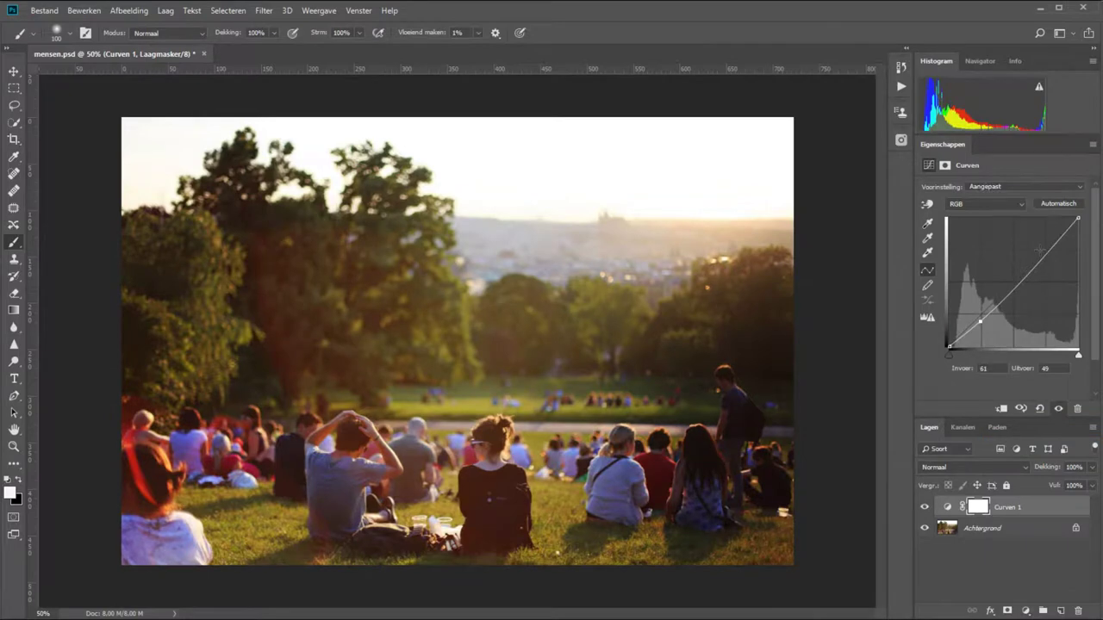
{"action": "left_click", "coordinate": [1040, 250]}
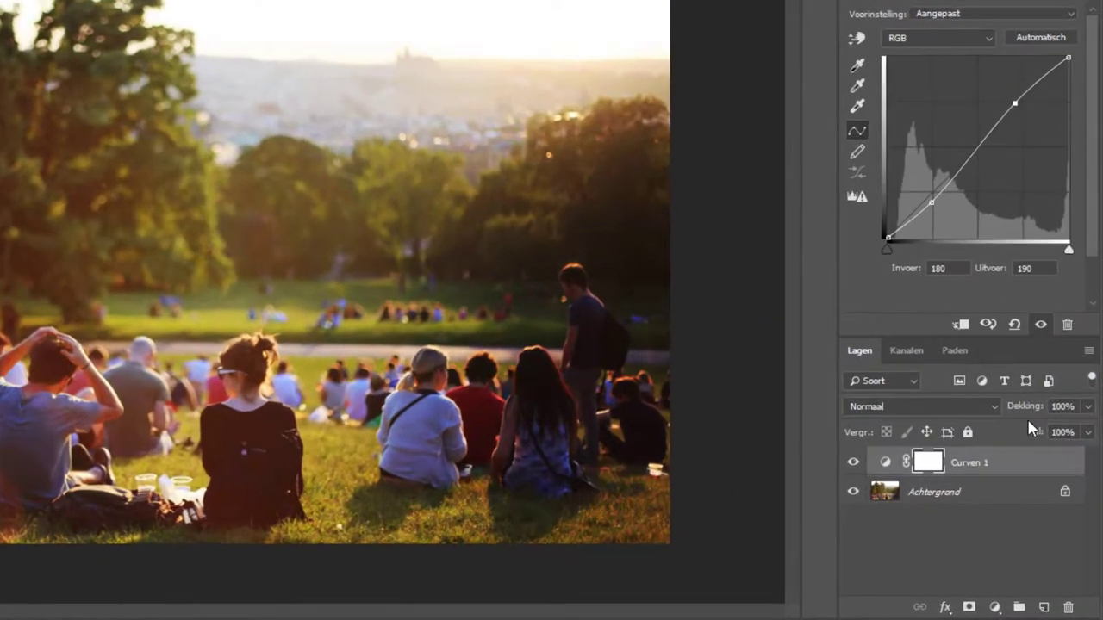
{"action": "left_click", "coordinate": [1090, 412]}
{"action": "mouse_move", "coordinate": [1089, 428]}
{"action": "left_mouse_down"}
{"action": "mouse_move", "coordinate": [1043, 431]}
{"action": "mouse_move", "coordinate": [1090, 428]}
{"action": "left_mouse_up"}
Fade the Curves 1 layer opacity to 0%, then bring it back up to 80%
{"action": "mouse_move", "coordinate": [1027, 414]}
{"action": "left_mouse_down"}
{"action": "mouse_move", "coordinate": [905, 410]}
{"action": "mouse_move", "coordinate": [1021, 415]}
{"action": "left_mouse_up"}
{"action": "left_click_drag", "start_coordinate": [1025, 412], "coordinate": [843, 416]}
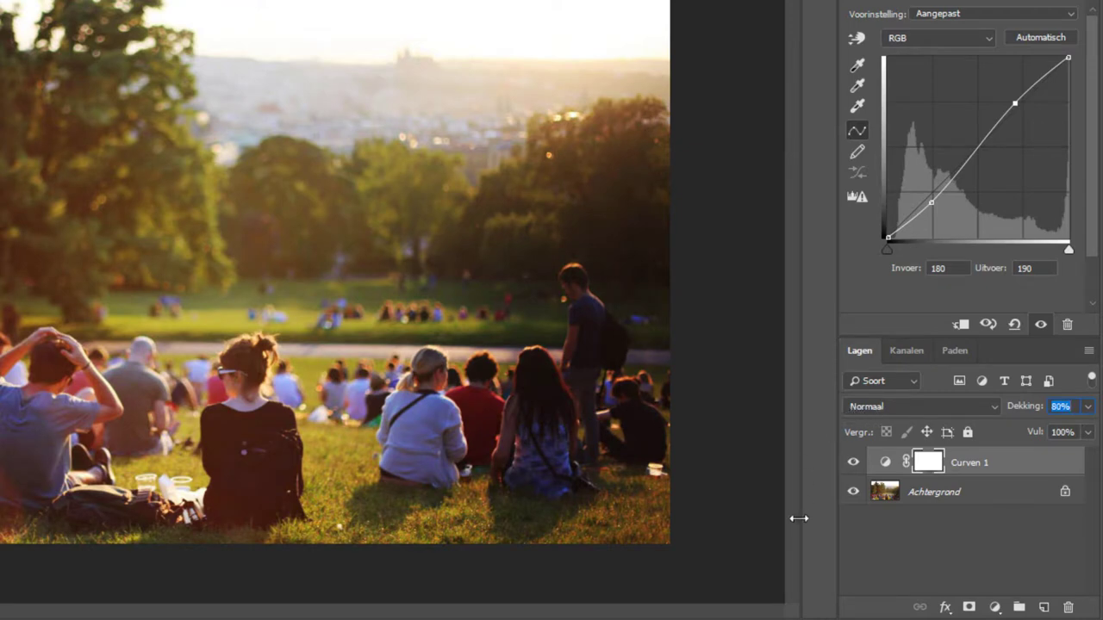